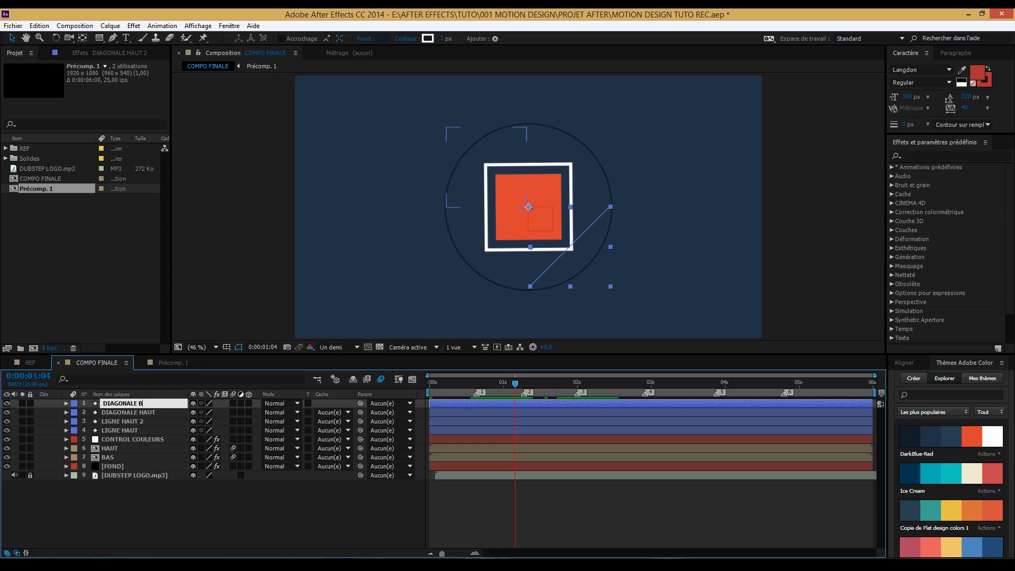
- Rename the layer LIGNE HAUT 2 to LIGNE BAS
click(137, 421)
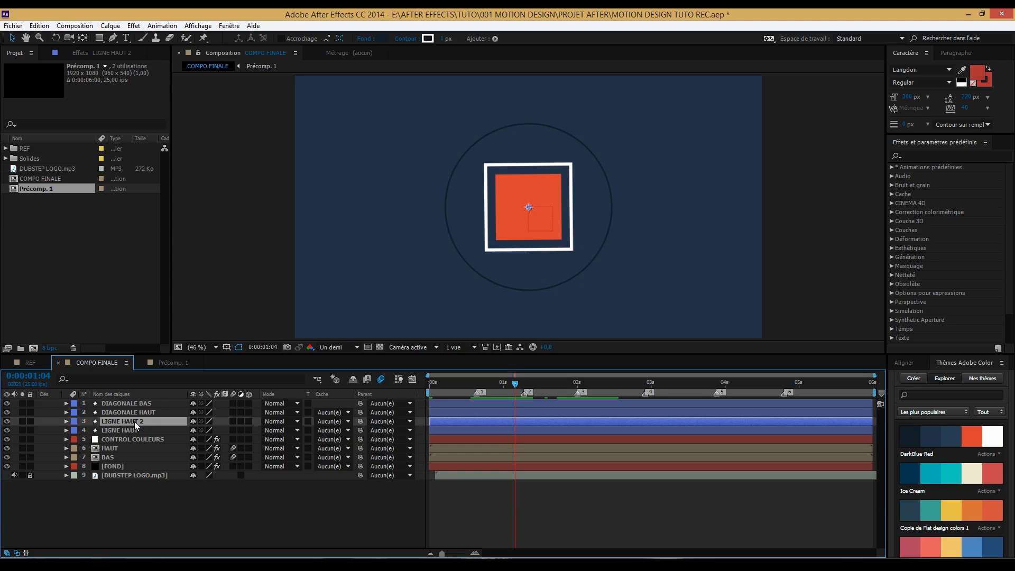
key(Return)
drag(146, 422, 123, 426)
text(BAS)
click(136, 503)
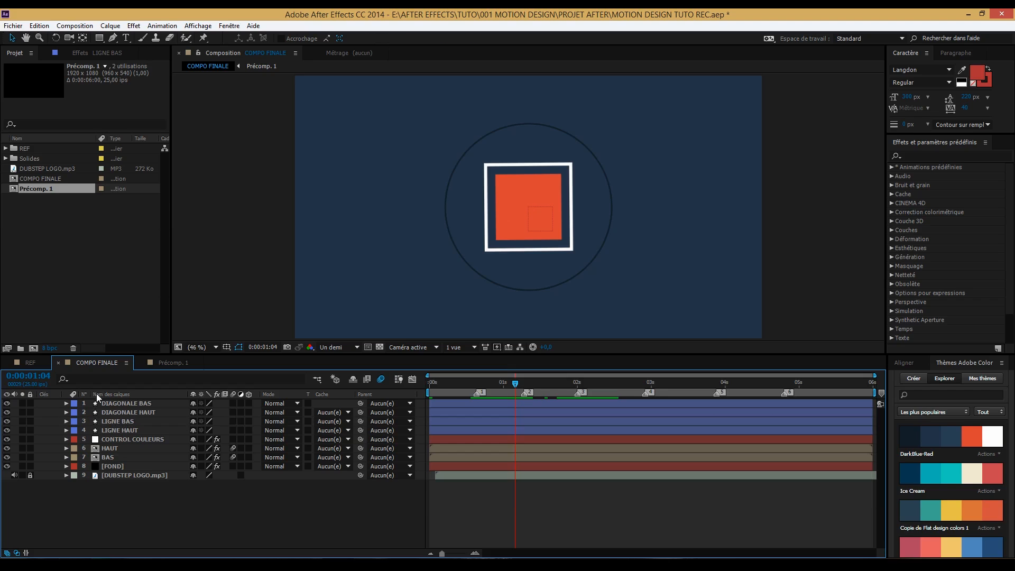
- Reorder the line layers so DIAGONALE BAS sits directly below DIAGONALE HAUT and LIGNE BAS directly below LIGNE HAUT
drag(121, 402, 118, 412)
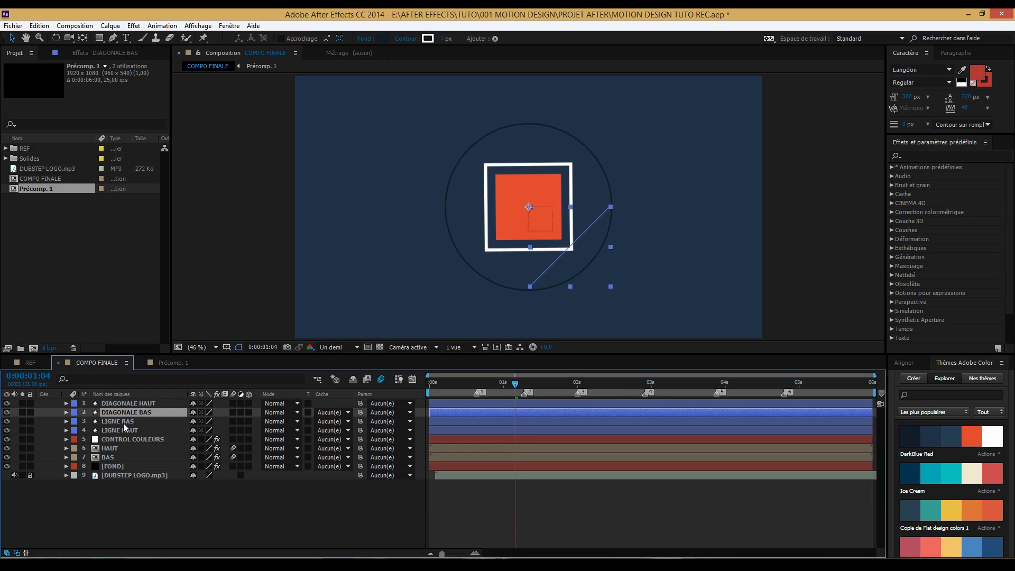
click(113, 421)
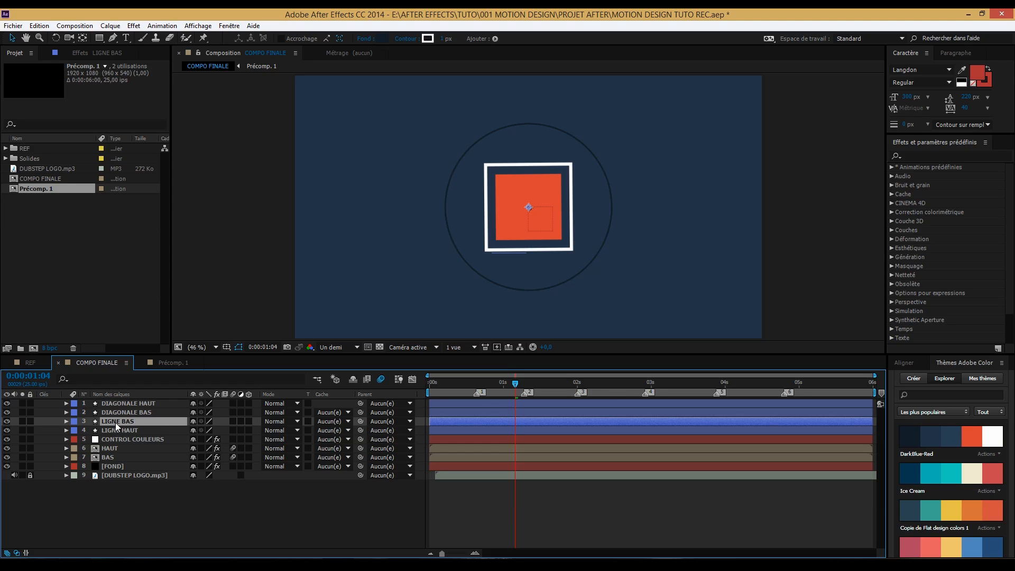
drag(113, 420, 122, 433)
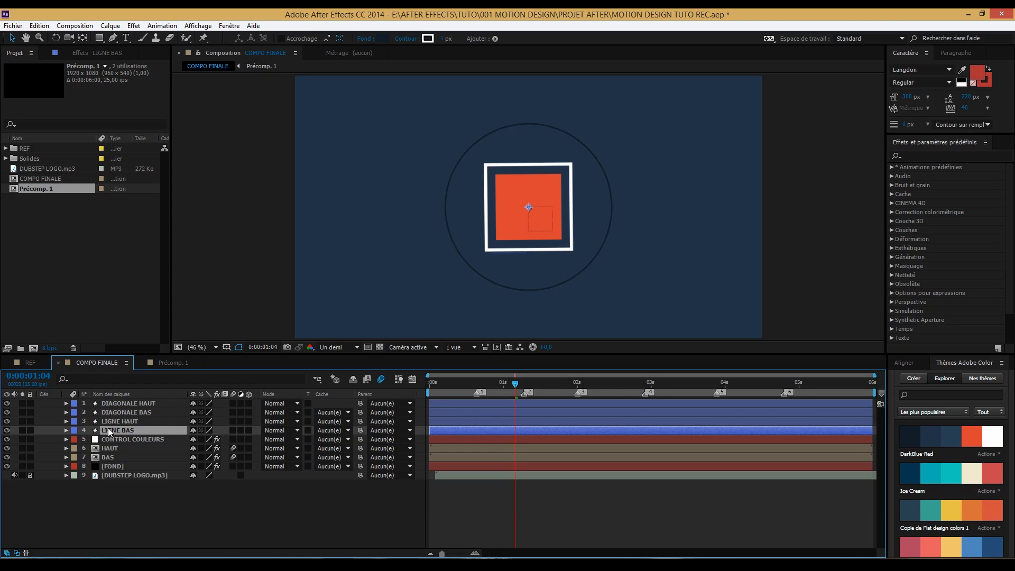
click(170, 490)
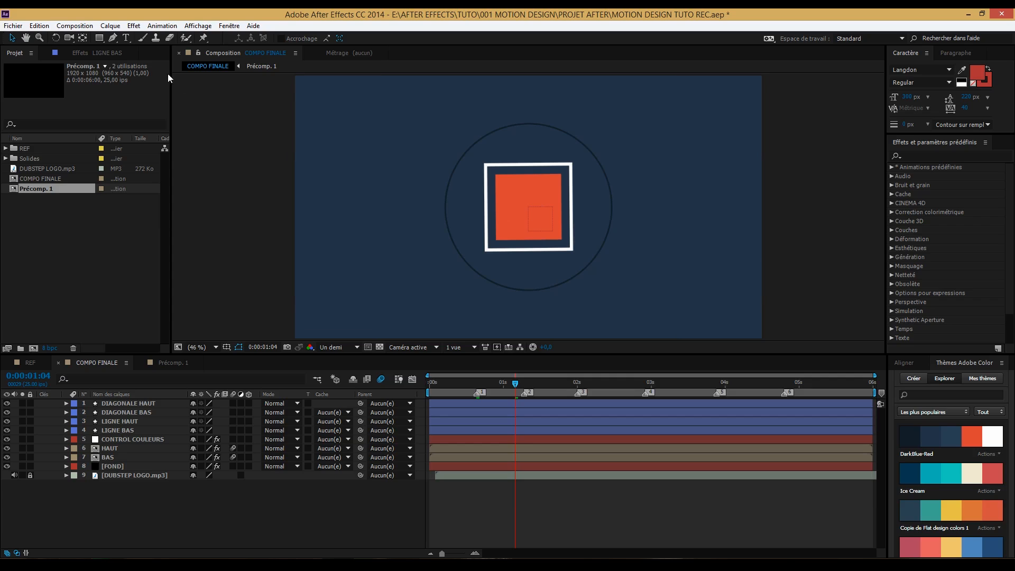
- Set the Rectangle tool's stroke to 0 px and its fill to the dark blue swatch from the DarkBlue-Red theme
click(100, 38)
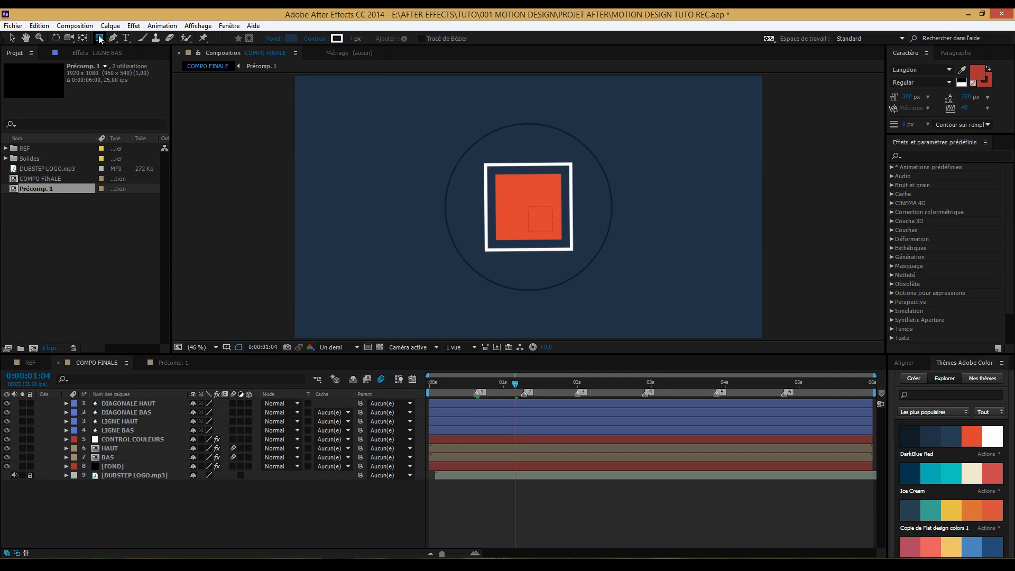
drag(356, 40, 332, 42)
click(290, 39)
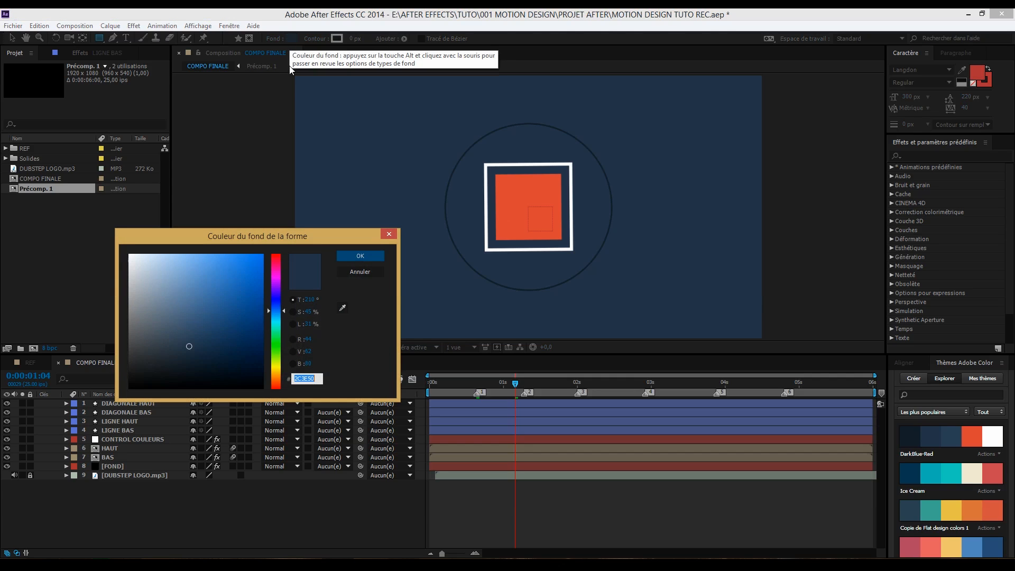
click(343, 308)
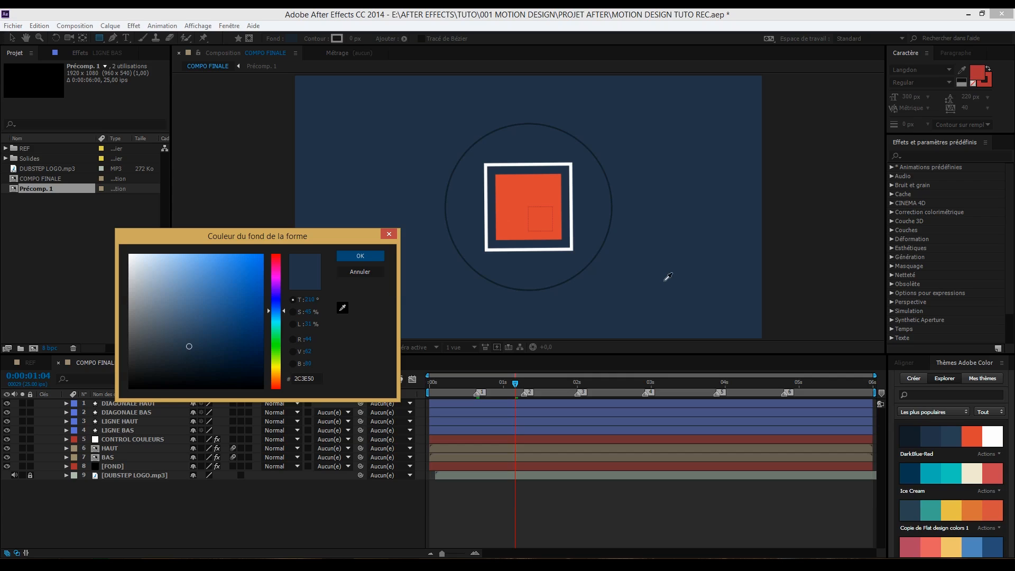
click(935, 429)
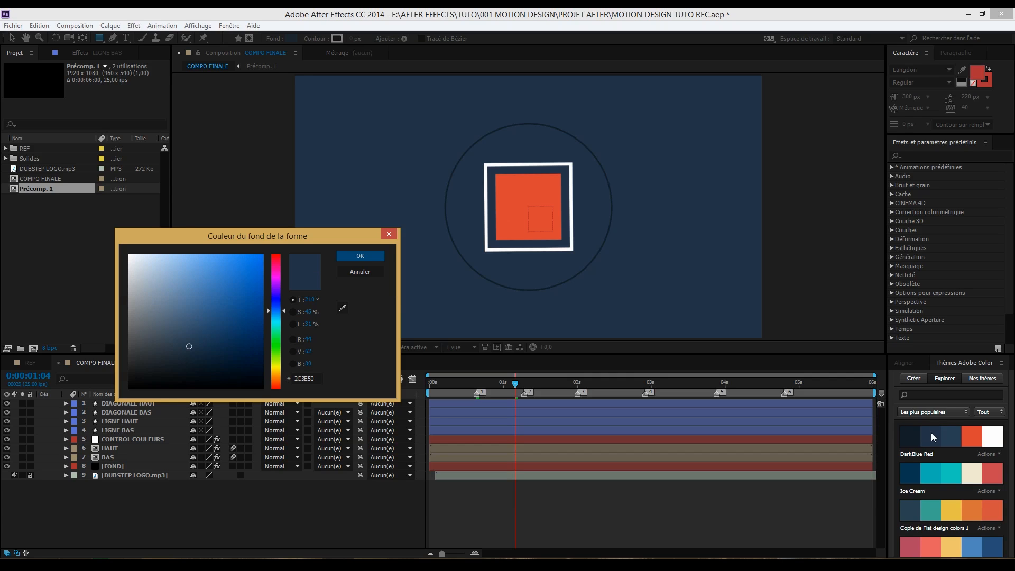
click(369, 255)
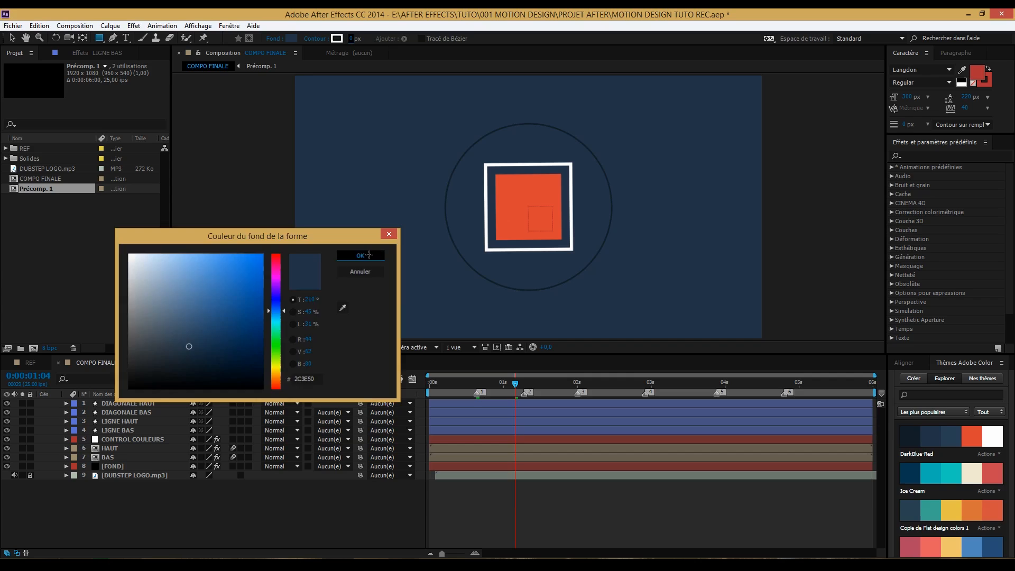
- Create a new shape layer with a rectangle that fills the whole COMPO FINALE frame
click(100, 38)
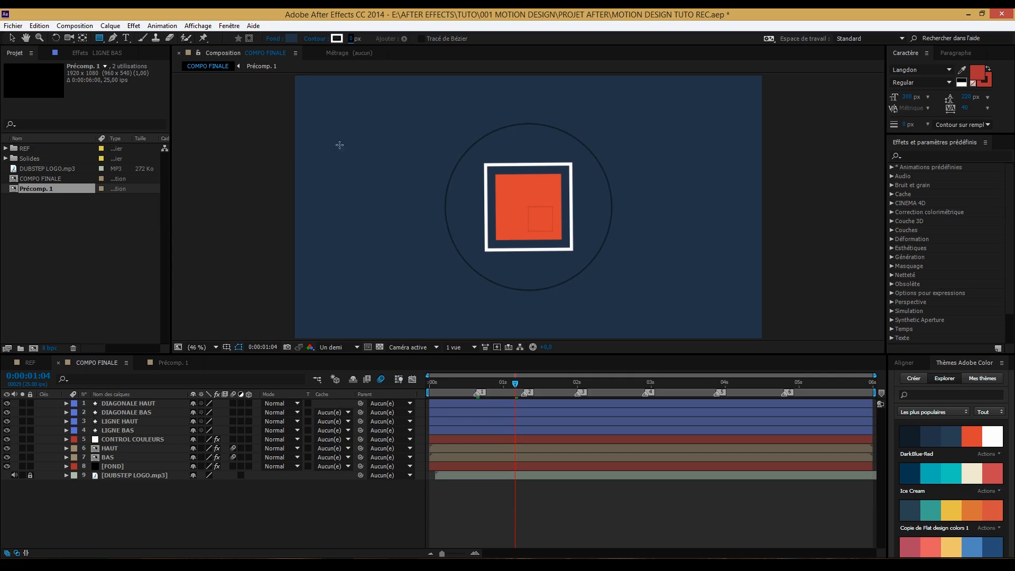
click(99, 40)
double_click(99, 39)
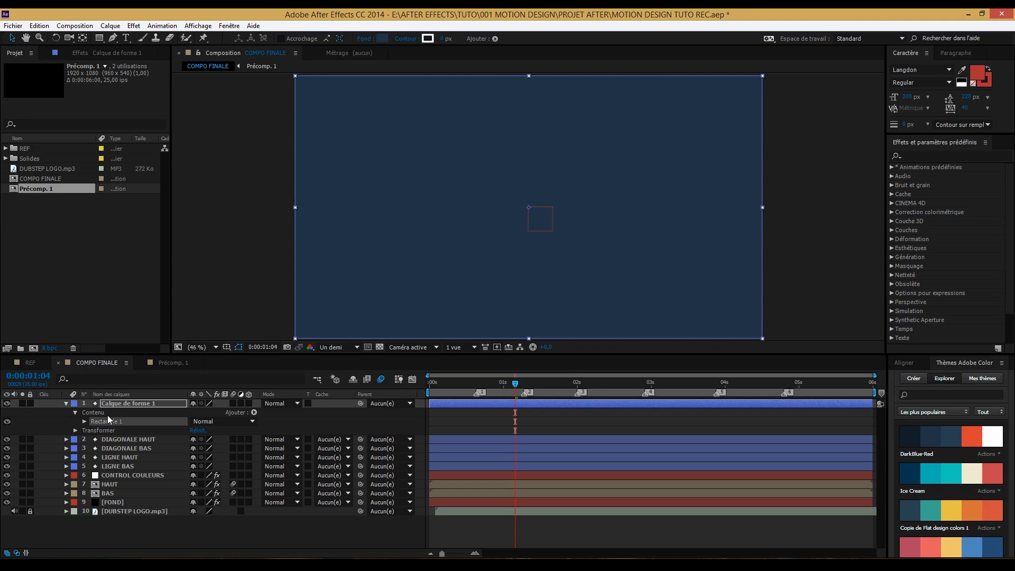
- Unlink the rectangle path's size proportions and set its size to 200 by 6
click(84, 422)
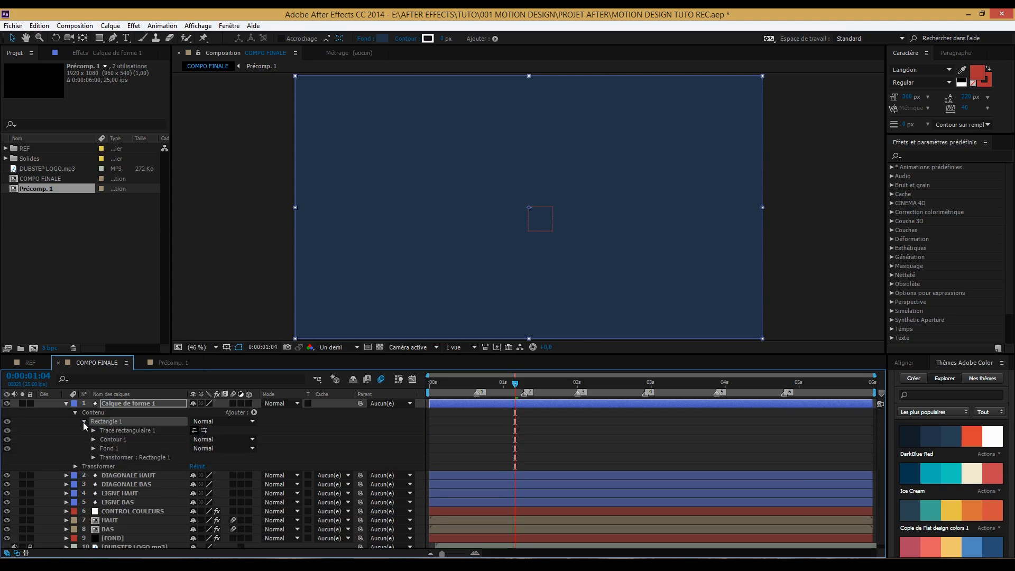
click(93, 431)
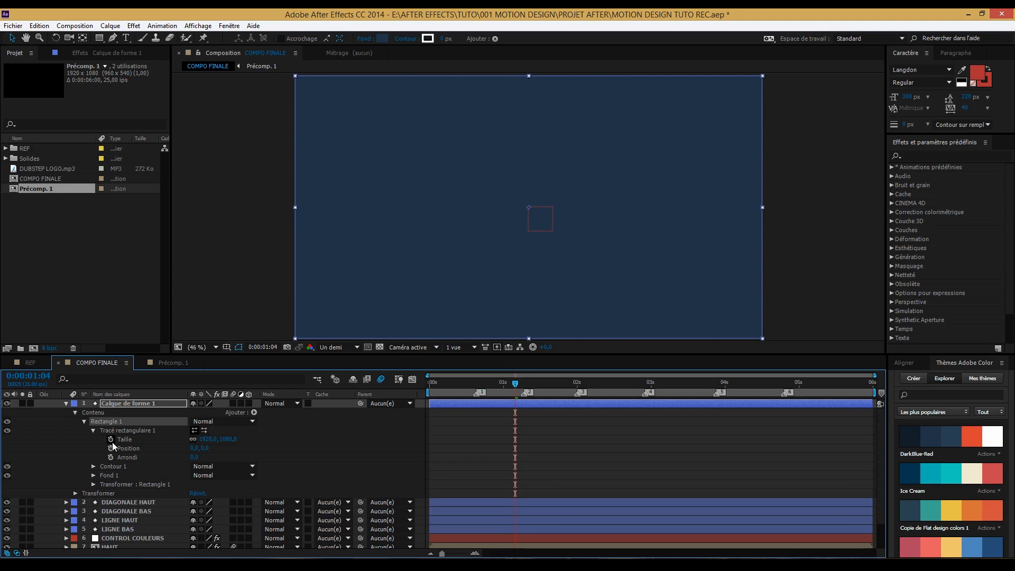
click(191, 439)
click(208, 440)
text(200)
key(Tab)
text(6)
key(Return)
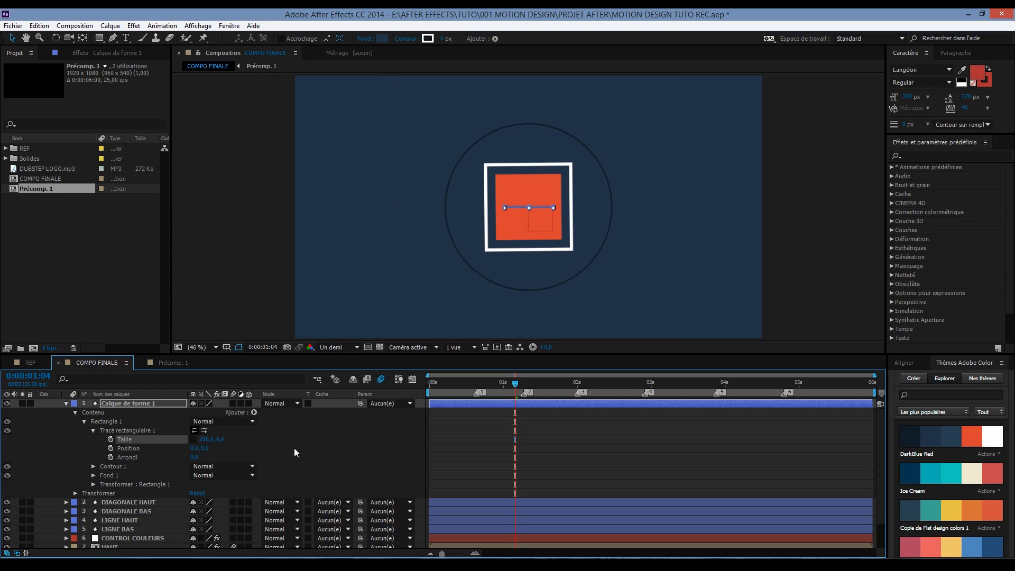
- Duplicate Rectangle 1 within the shape layer and rotate the copy 90° to form a cross
click(84, 422)
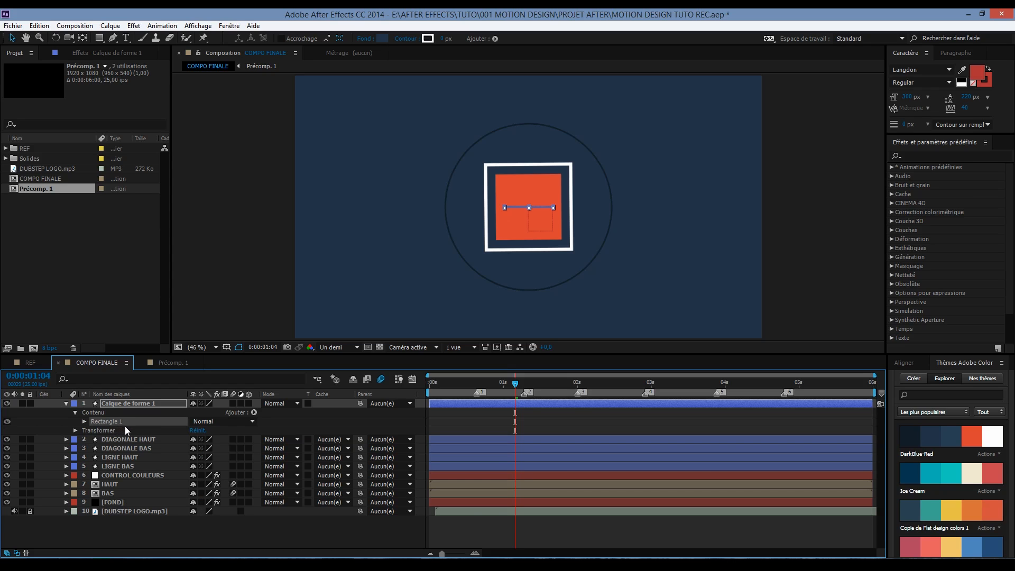
key(ctrl+d)
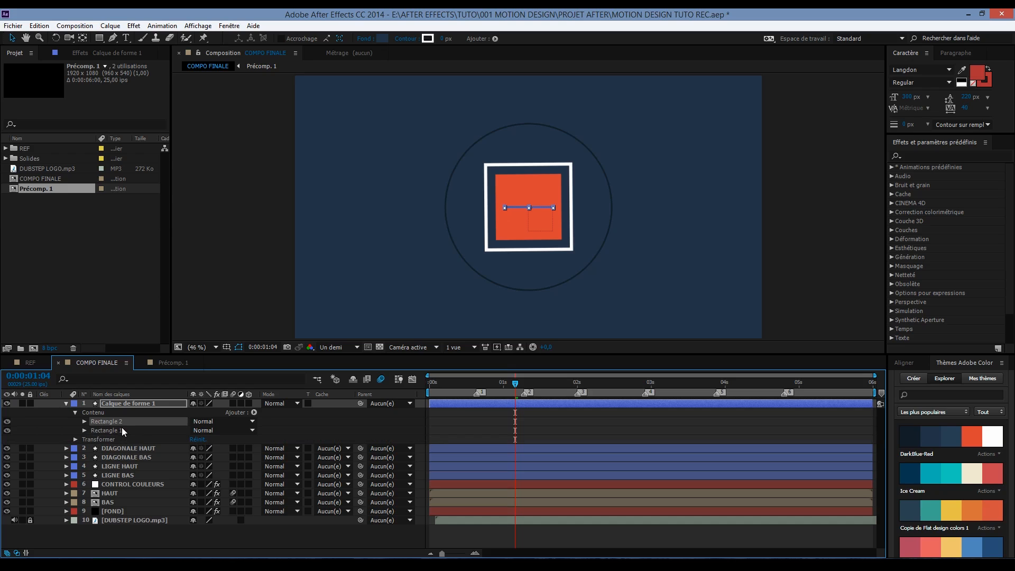
click(83, 421)
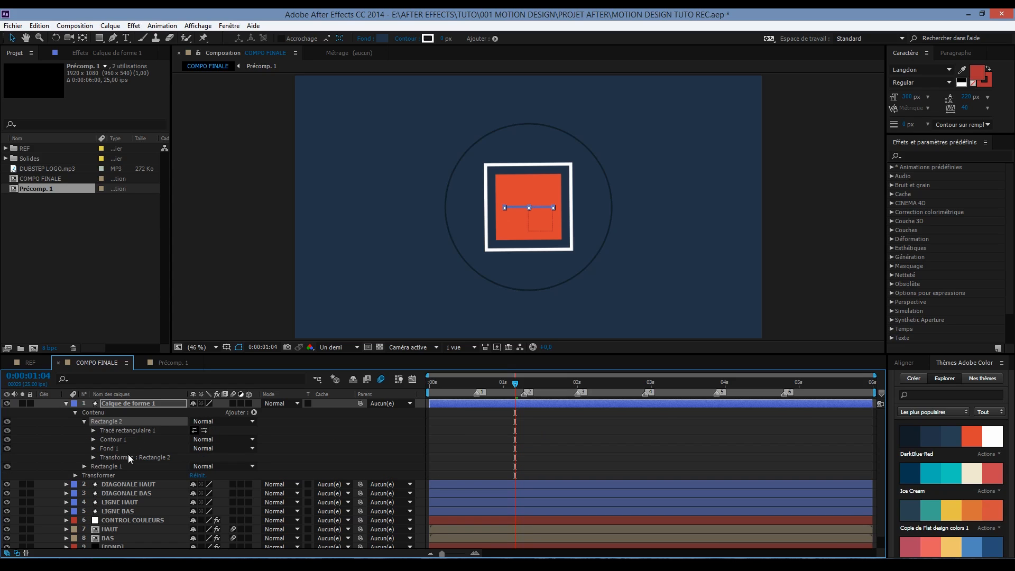
click(93, 457)
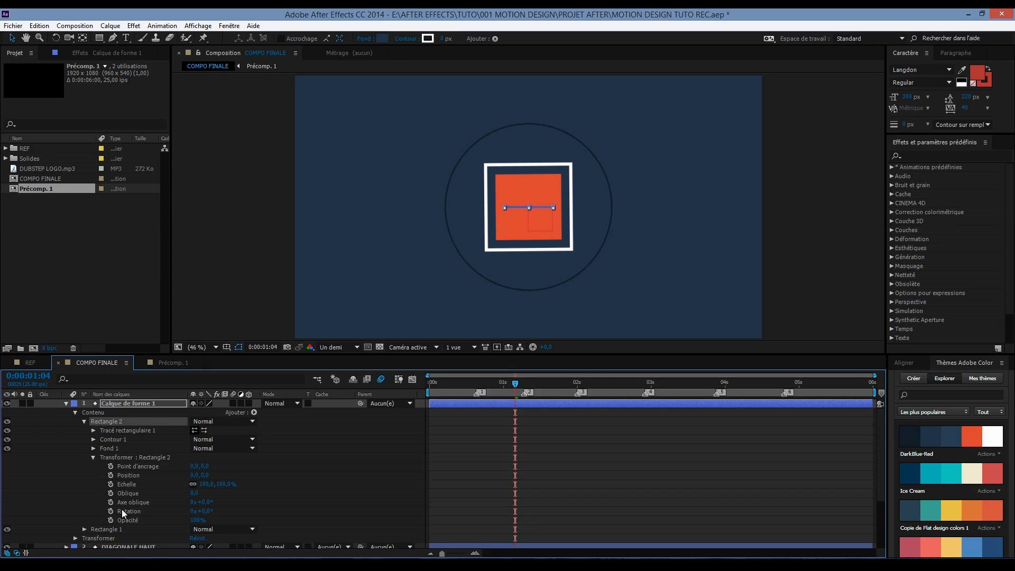
click(204, 511)
text(90)
key(Return)
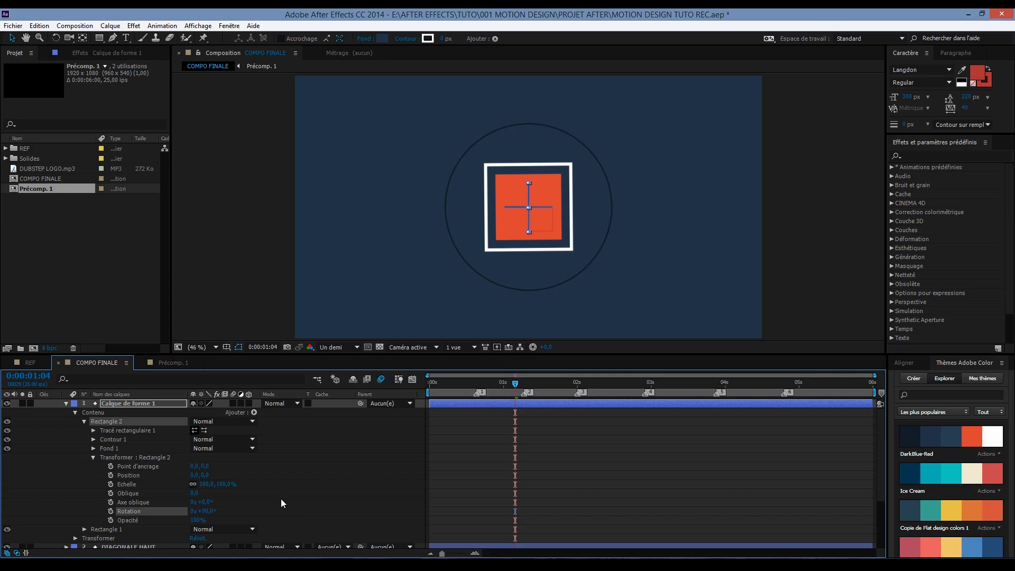
click(281, 499)
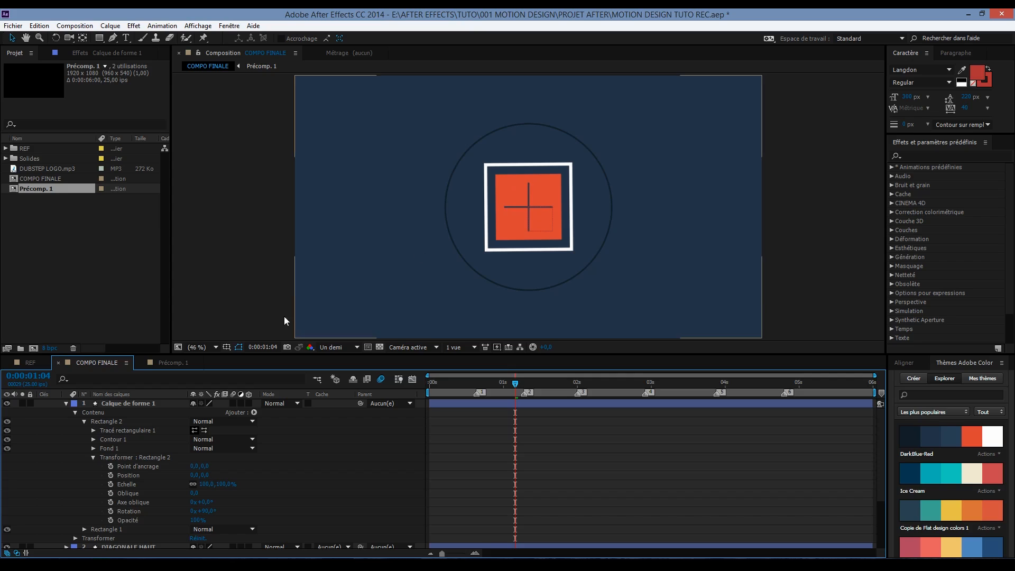
click(84, 421)
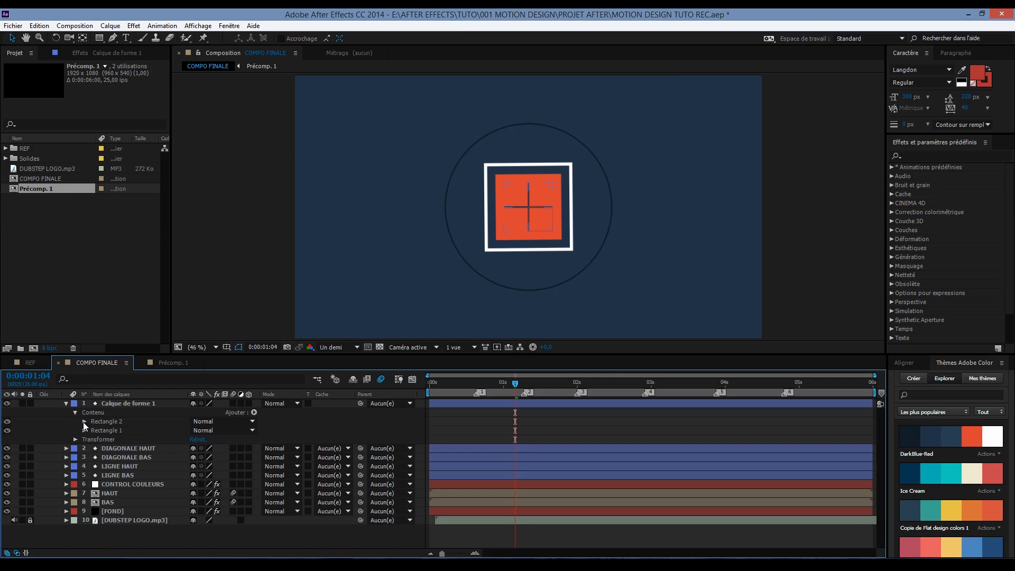
- Rename the cross shape layer to CROIX
click(113, 402)
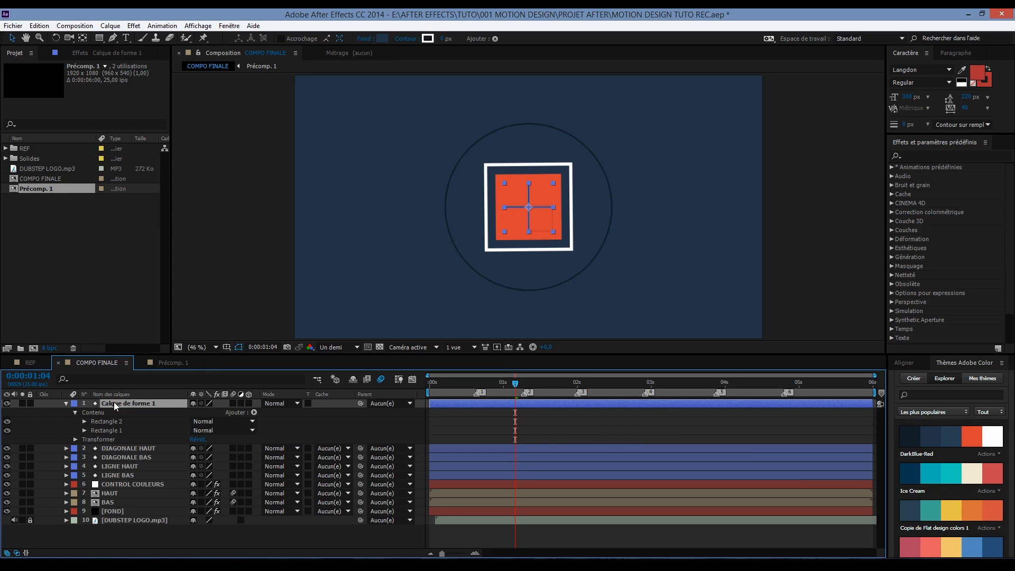
key(Return)
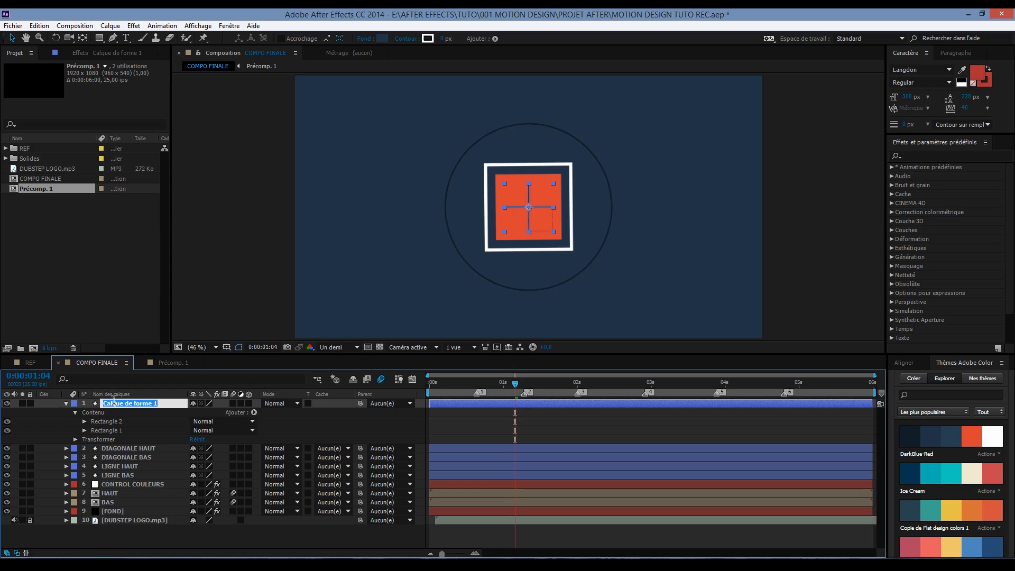
text(CROIX)
key(Return)
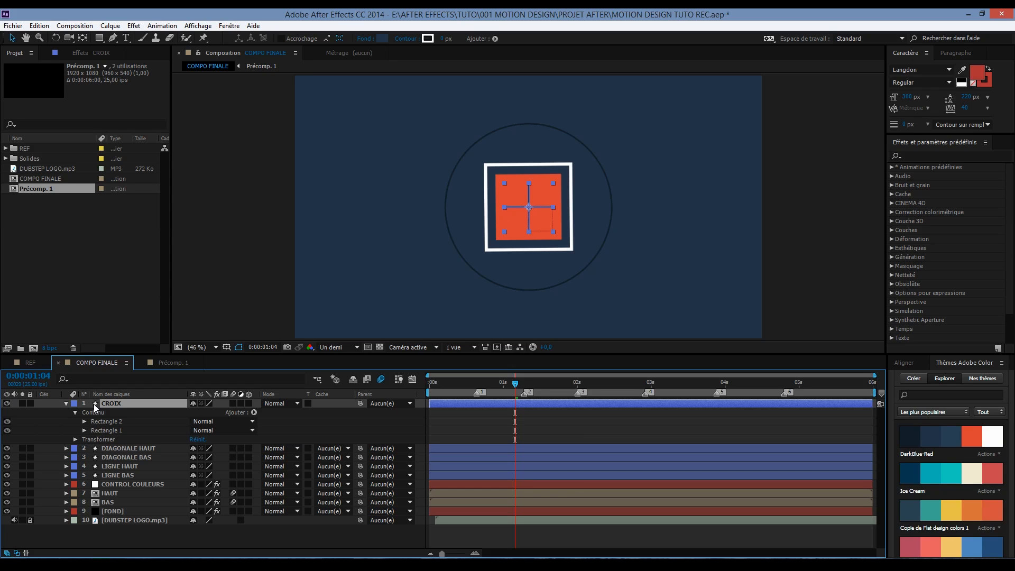
- Add a starting rotation keyframe to the CROIX layer at 0:00:00:16
drag(515, 384, 485, 386)
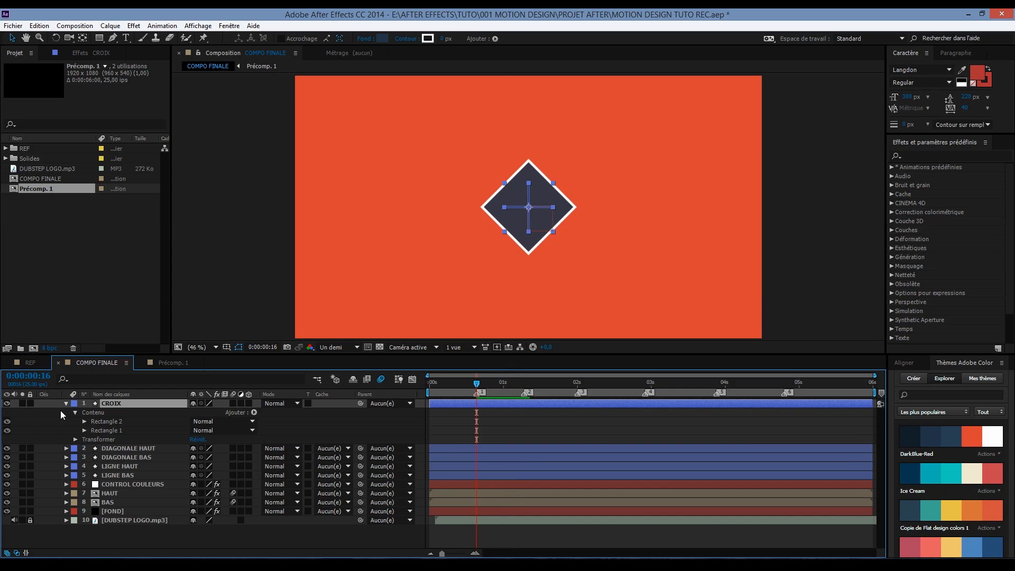
key(r)
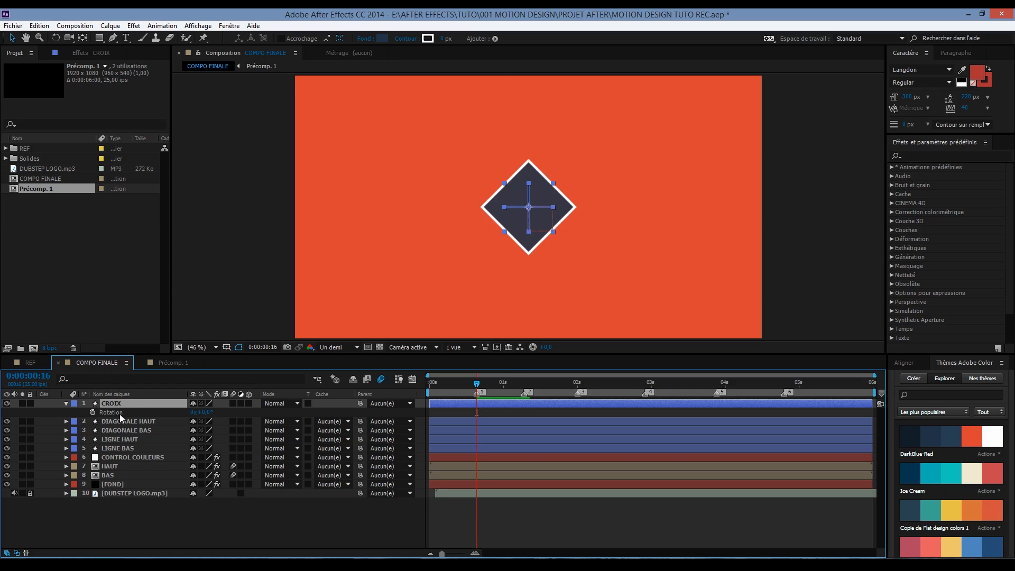
click(93, 412)
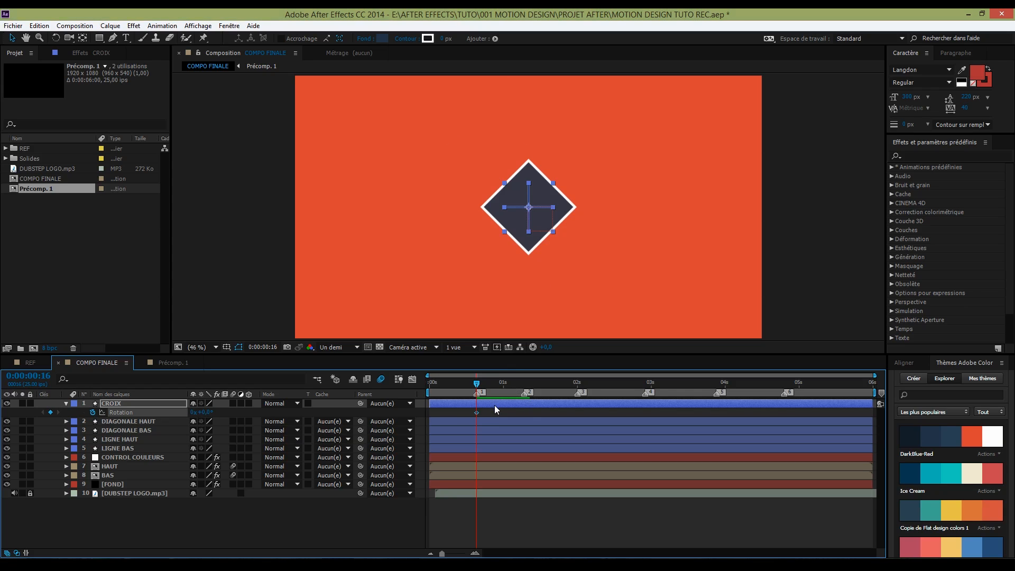
- Set the CROIX layer's rotation to -45° at 0:00:01:07 to create the ending keyframe
drag(503, 380, 518, 385)
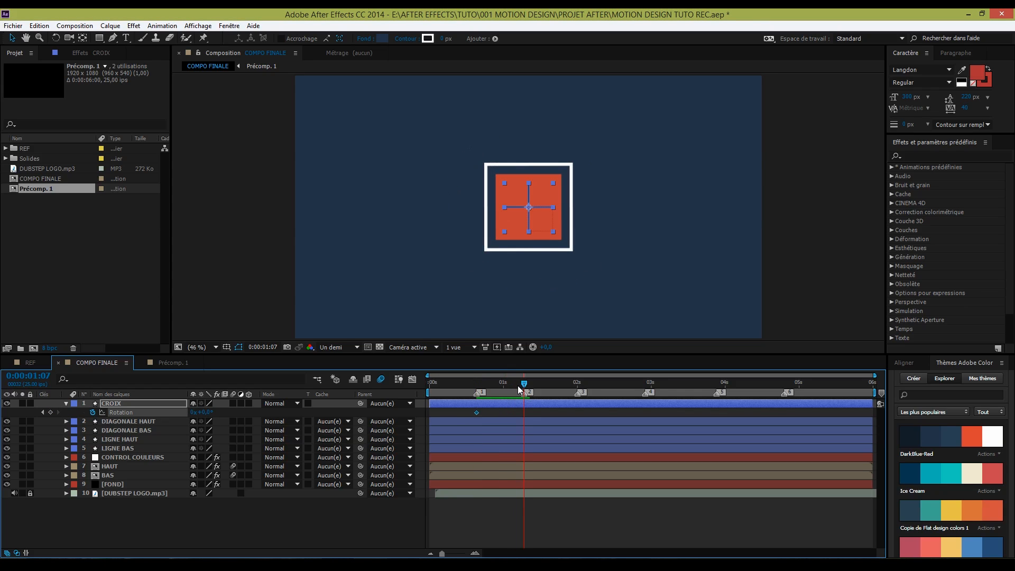
click(209, 412)
text(-45)
key(Return)
click(275, 535)
- Ease both CROIX rotation keyframes and reshape the speed graph into a fast start with a long slowdown, then return to 0:00:00:00
drag(525, 385, 459, 407)
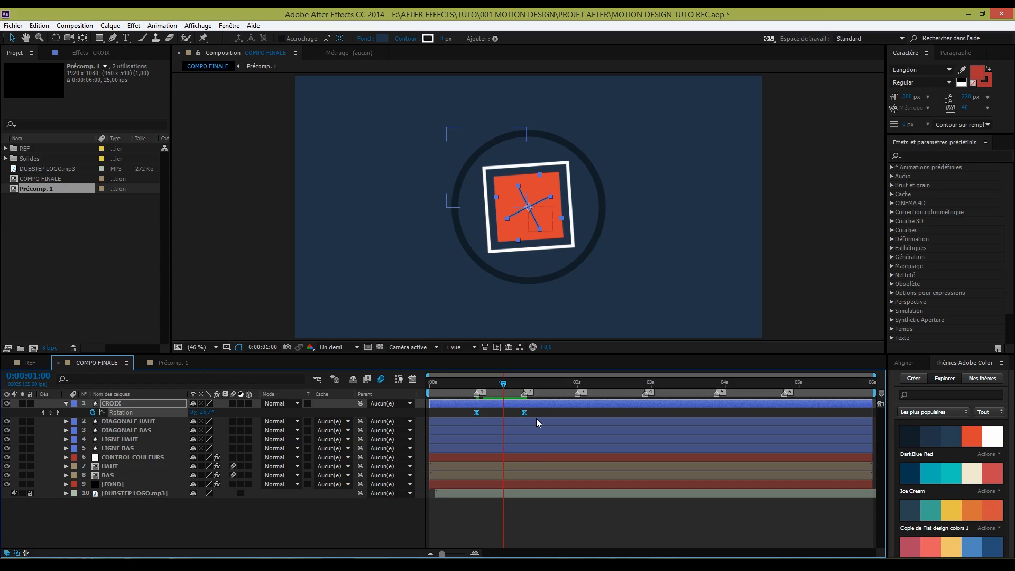
click(414, 380)
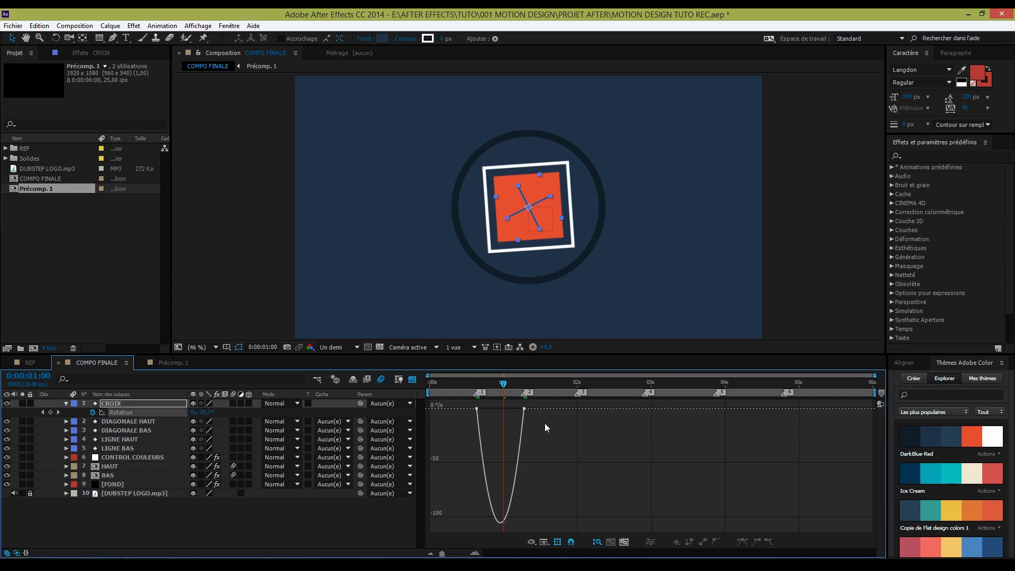
drag(544, 421, 494, 407)
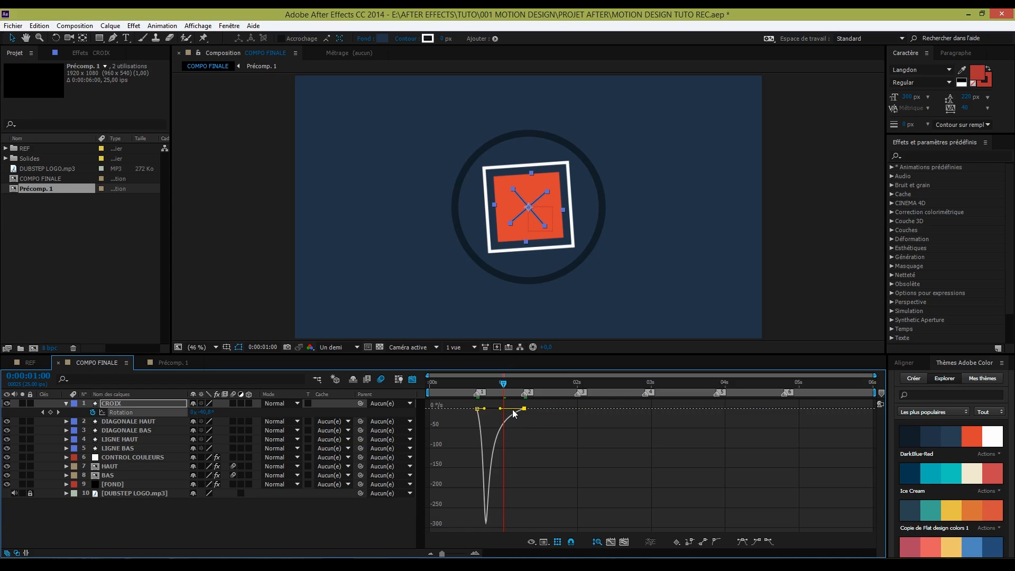
click(413, 380)
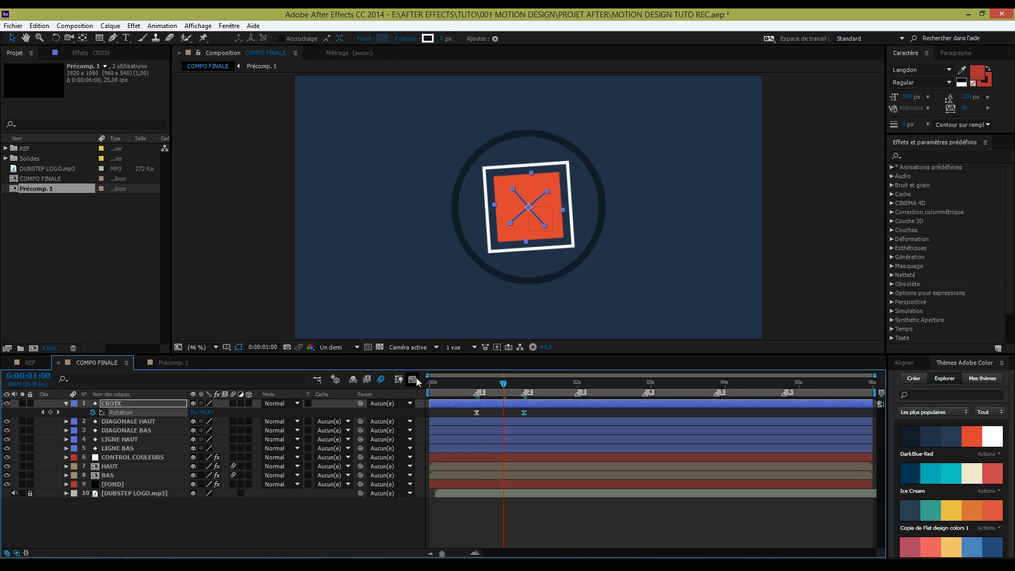
drag(486, 385, 423, 379)
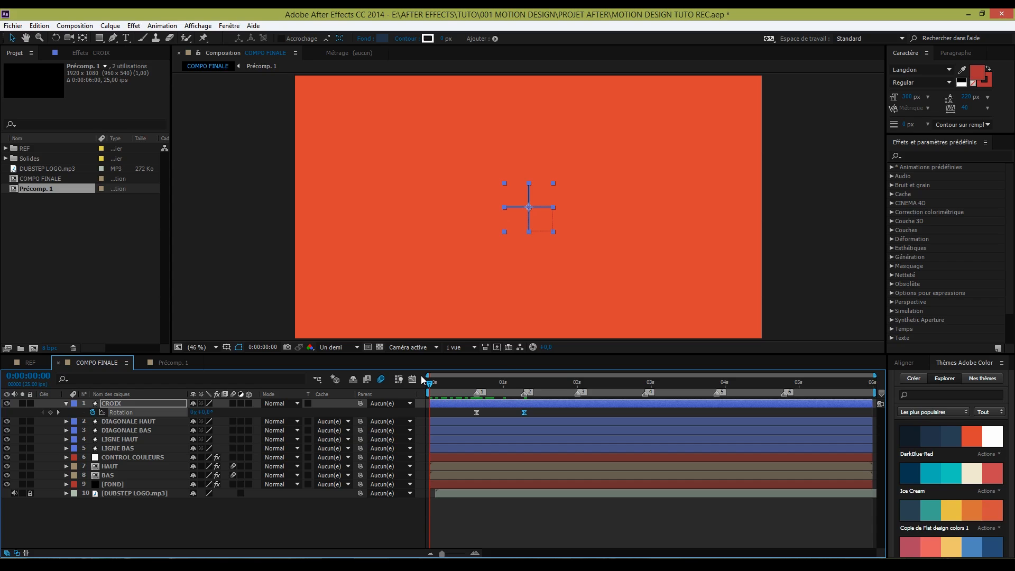
- Trim the CROIX layer so it starts at 0:00:00:16 and ends at 0:00:01:07
key(space)
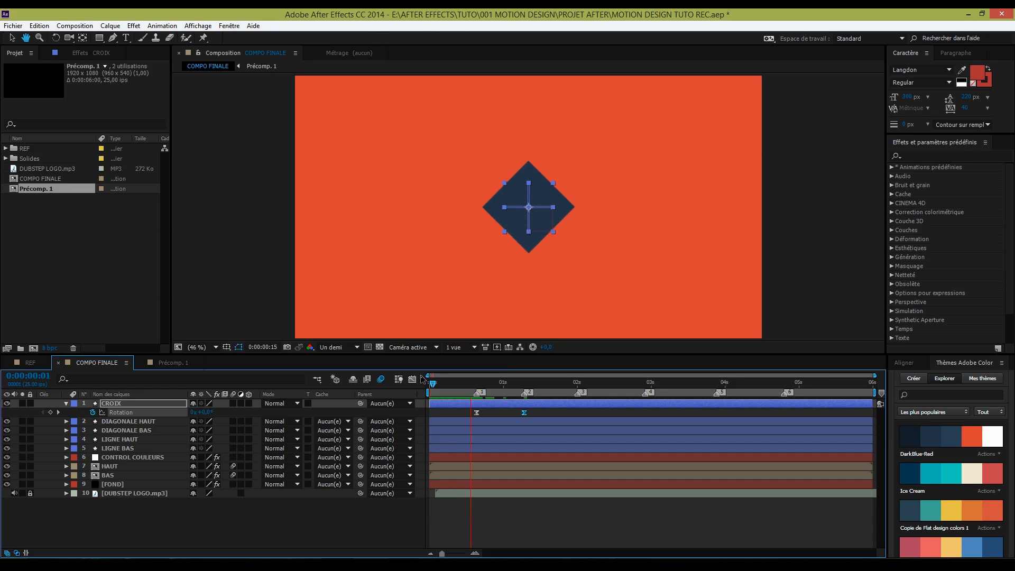
key(space)
mouse_move(469, 380)
mouse_down()
mouse_move(516, 394)
mouse_move(476, 393)
mouse_up()
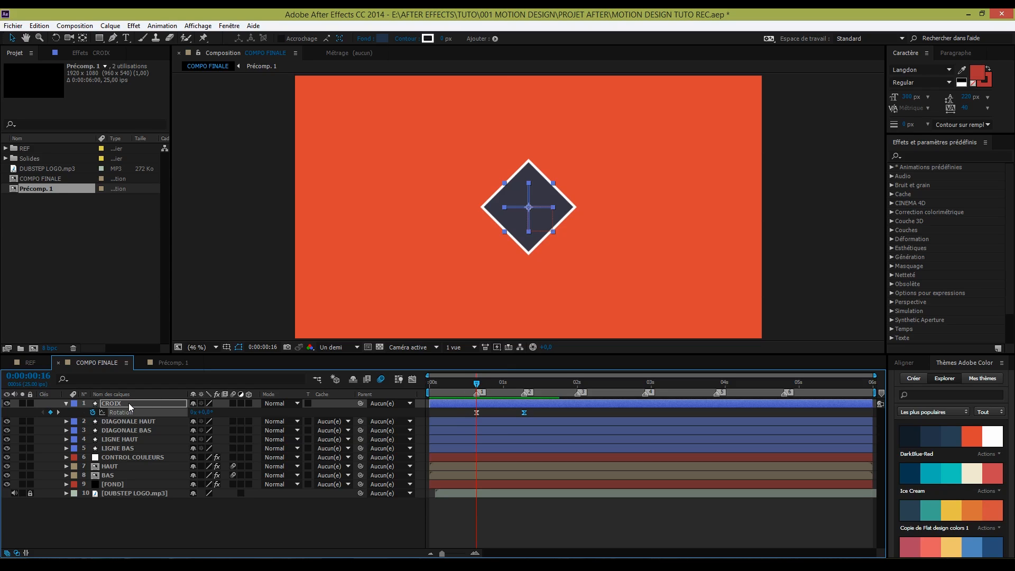
key(alt+bracketleft)
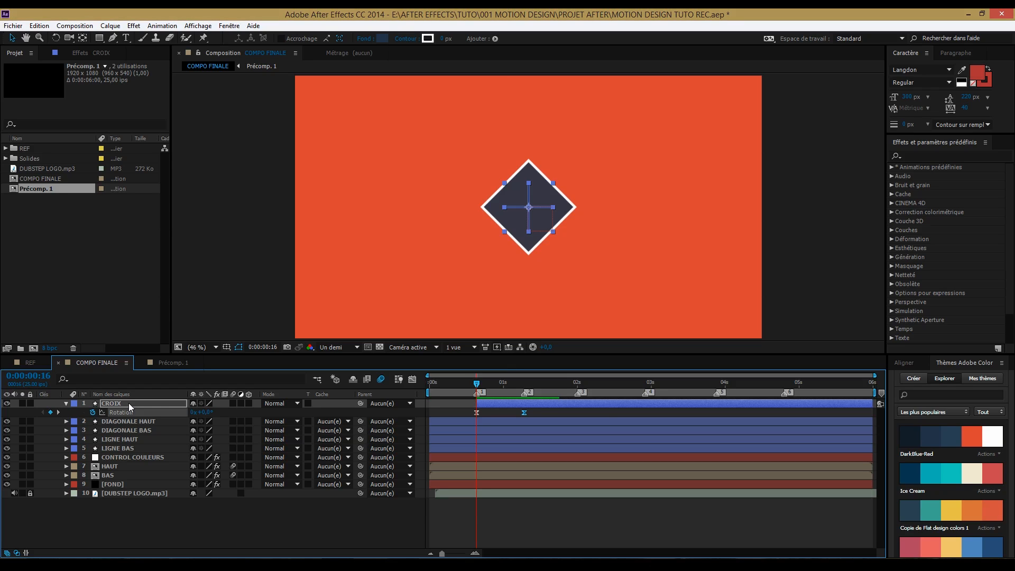
drag(479, 382, 524, 384)
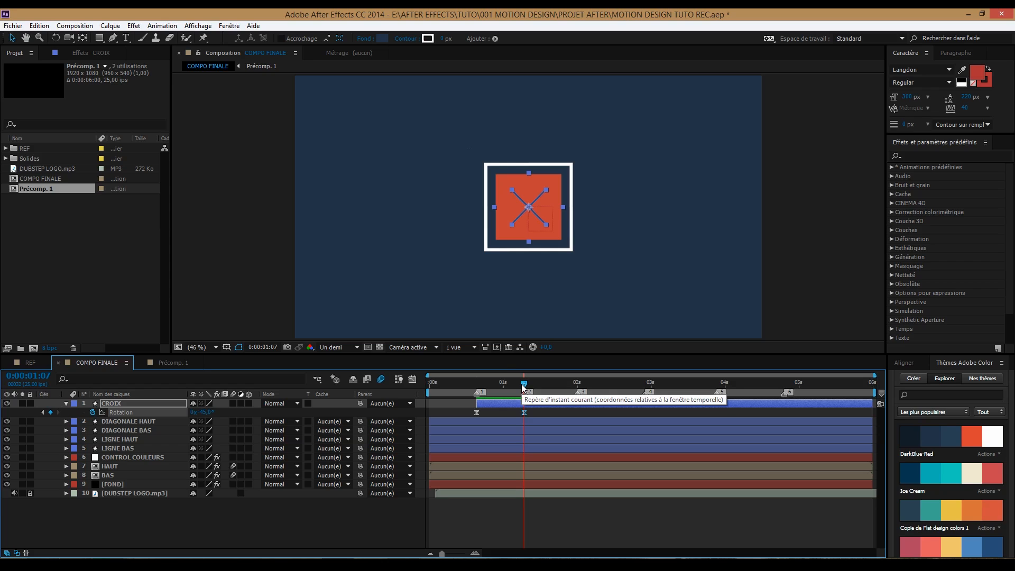
key(alt+bracketright)
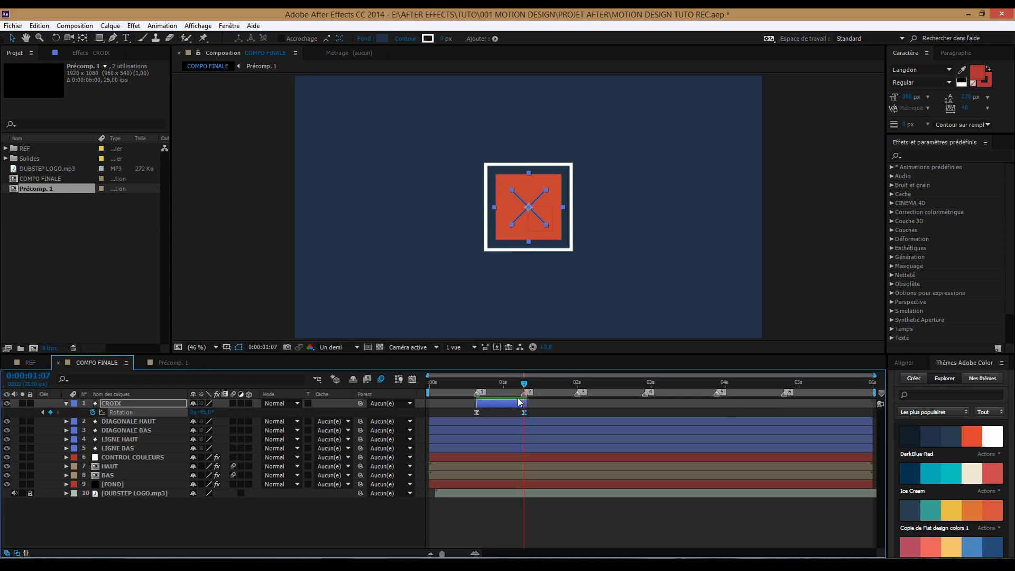
- Step past the CROIX layer's end and play the animation from the start to check the trimmed cross
key(Page_Down)
key(Page_Down)
key(Page_Down)
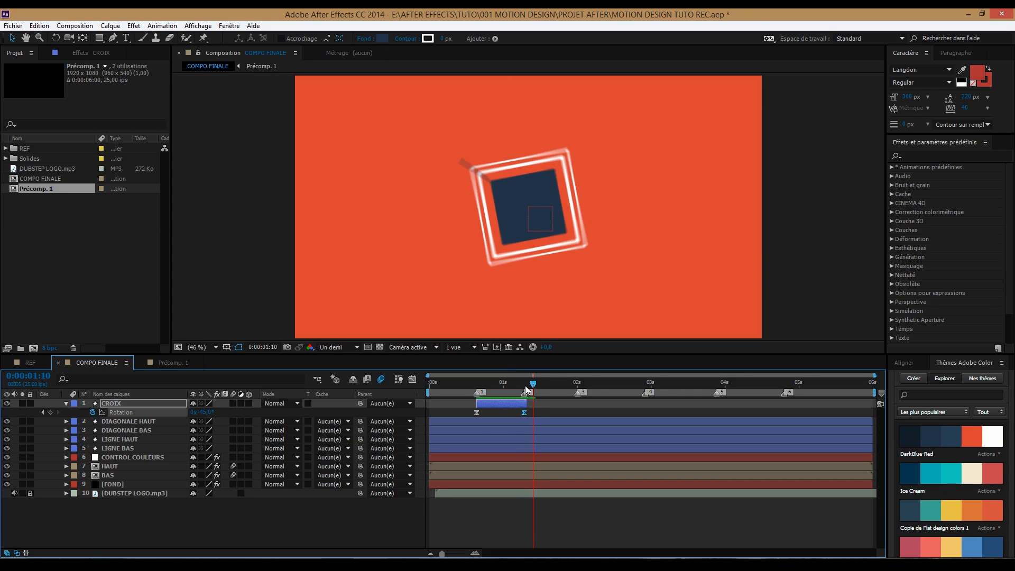
key(Home)
key(space)
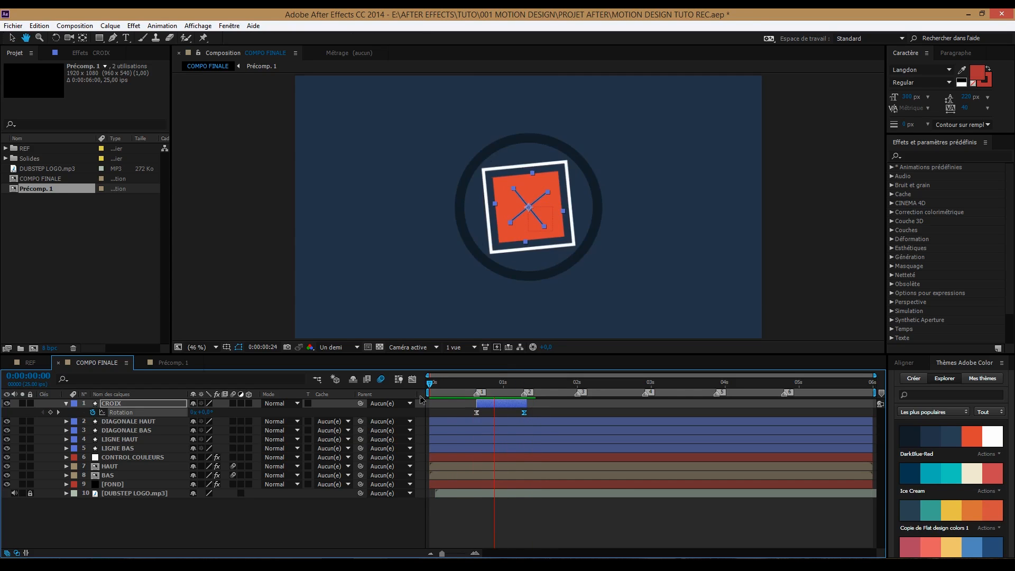
key(space)
click(458, 413)
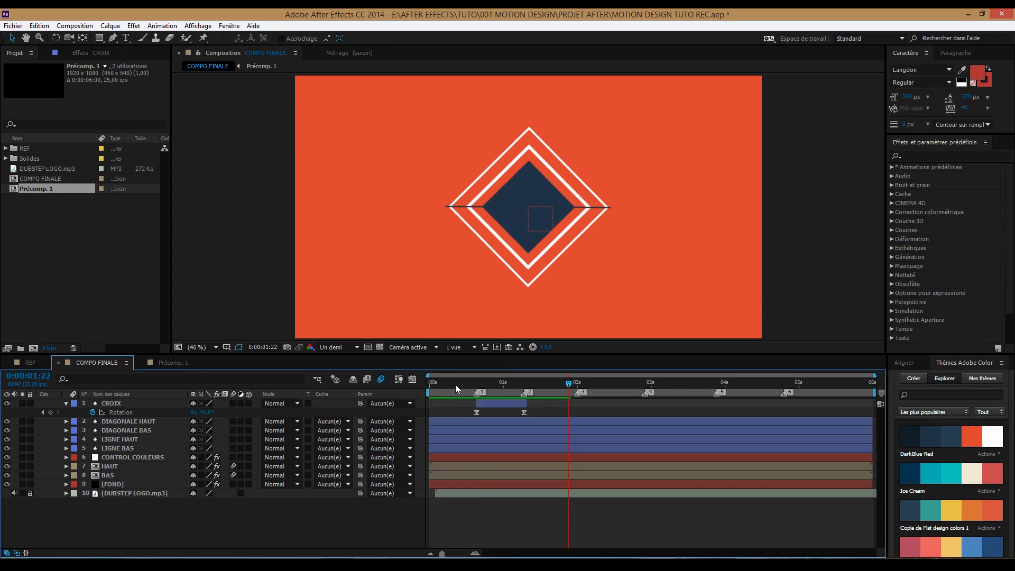
key(Home)
key(space)
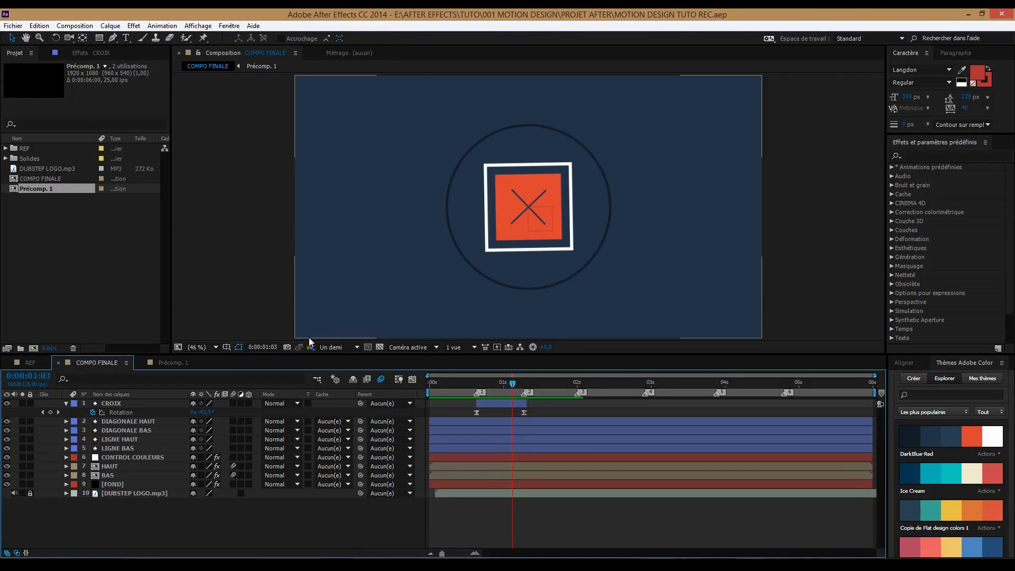
- Duplicate the CROIX layer and delete both rotation keyframes from the copy
click(114, 404)
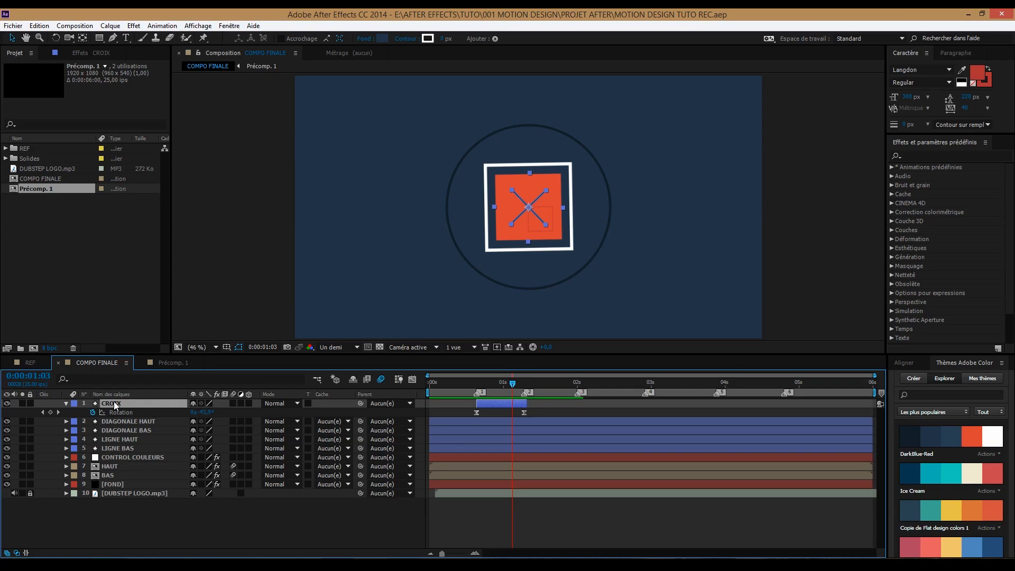
key(ctrl+d)
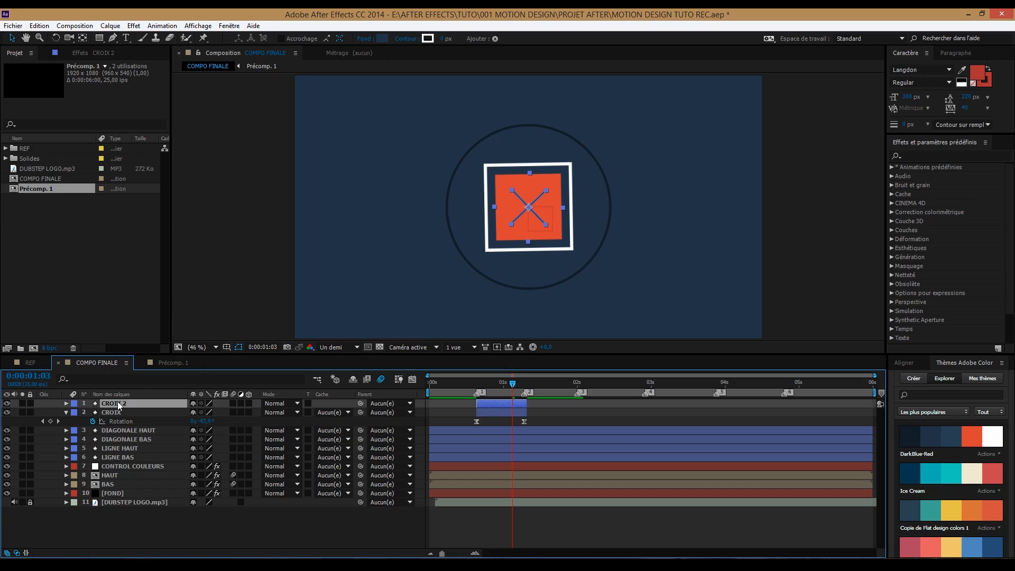
key(u)
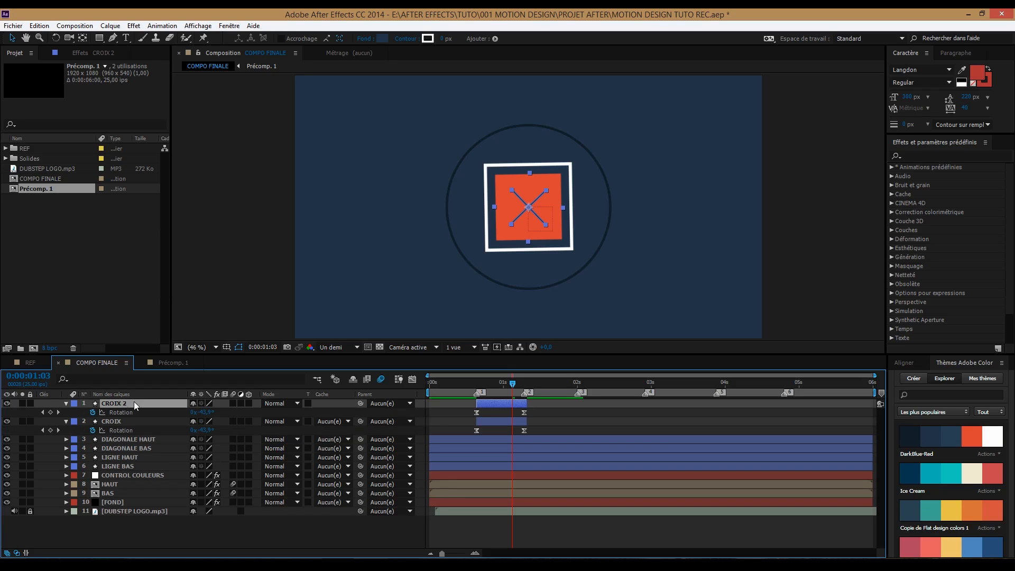
click(472, 413)
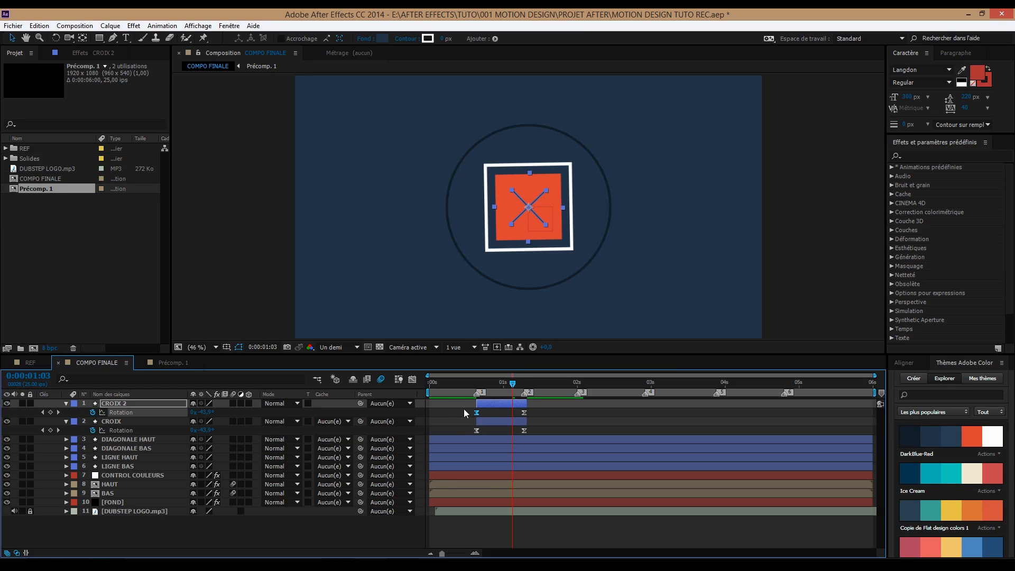
key(Delete)
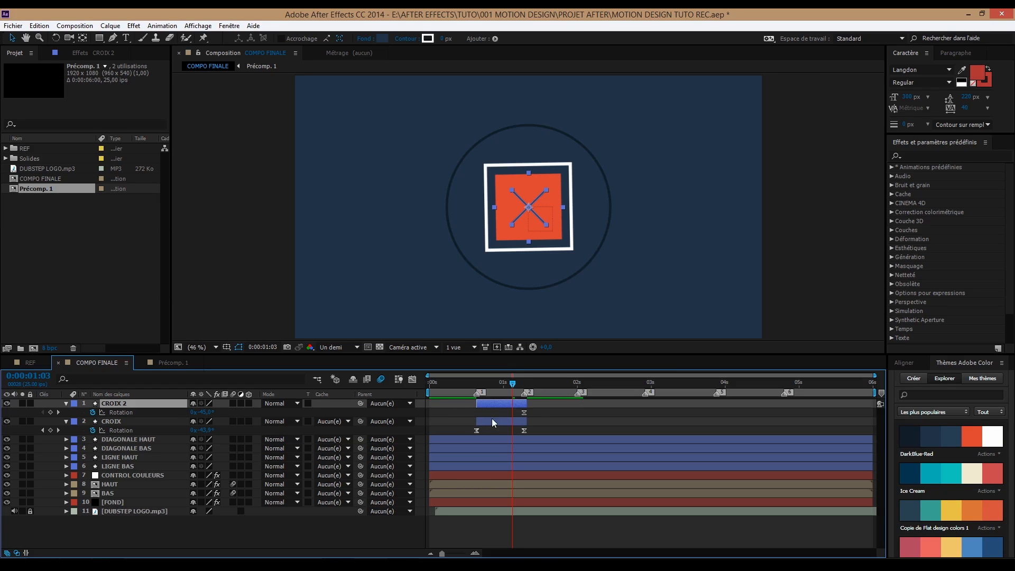
drag(522, 418, 522, 418)
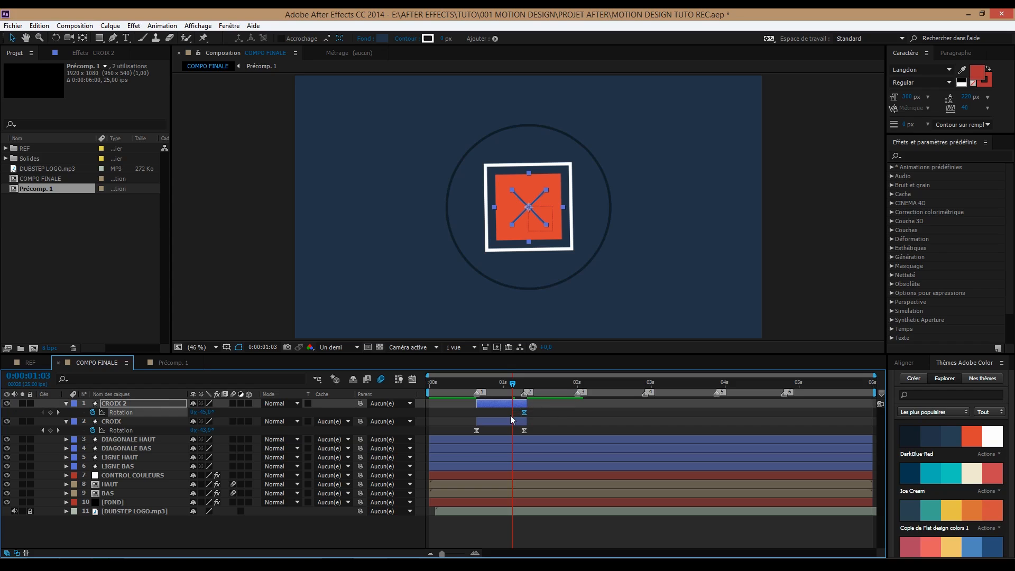
key(Delete)
- Set the CROIX 2 layer's fill to the orange-red E74C3C sampled from the centre square
click(381, 37)
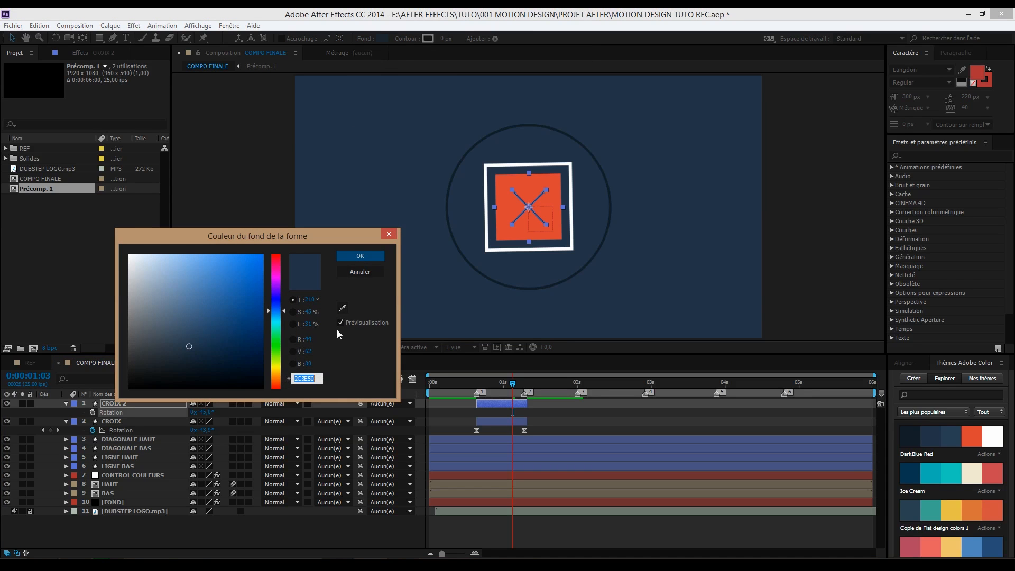
click(342, 308)
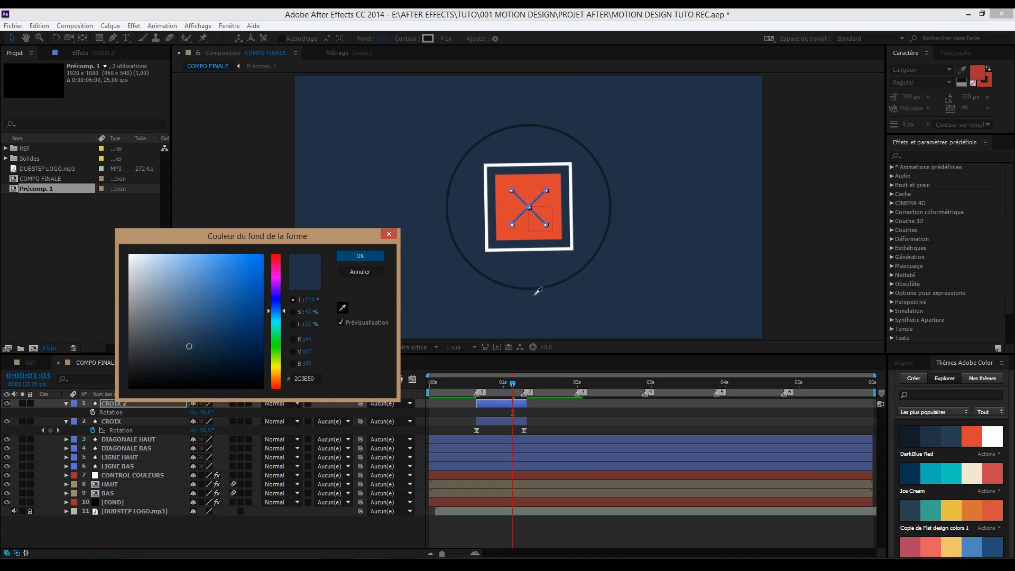
click(530, 183)
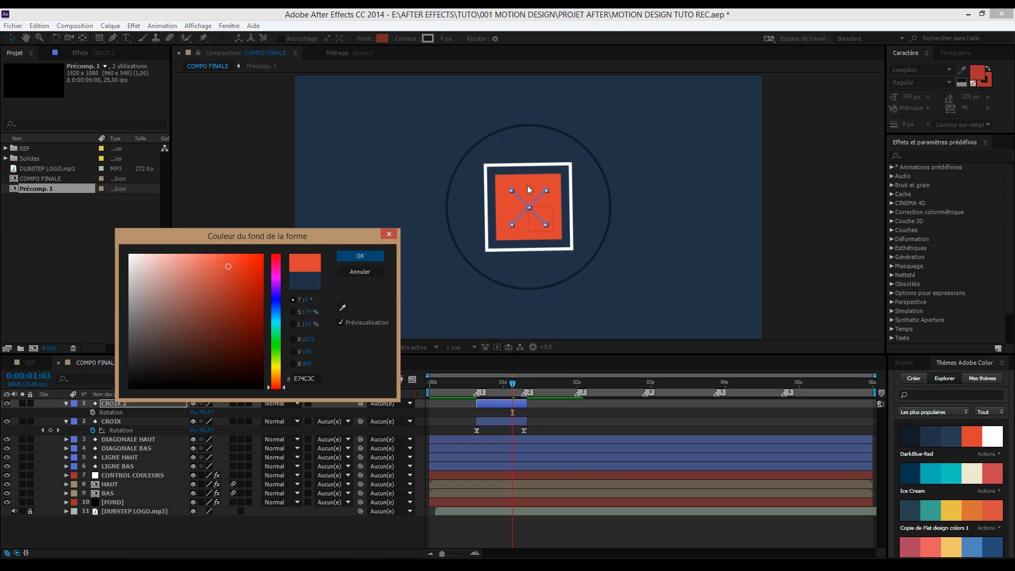
click(354, 256)
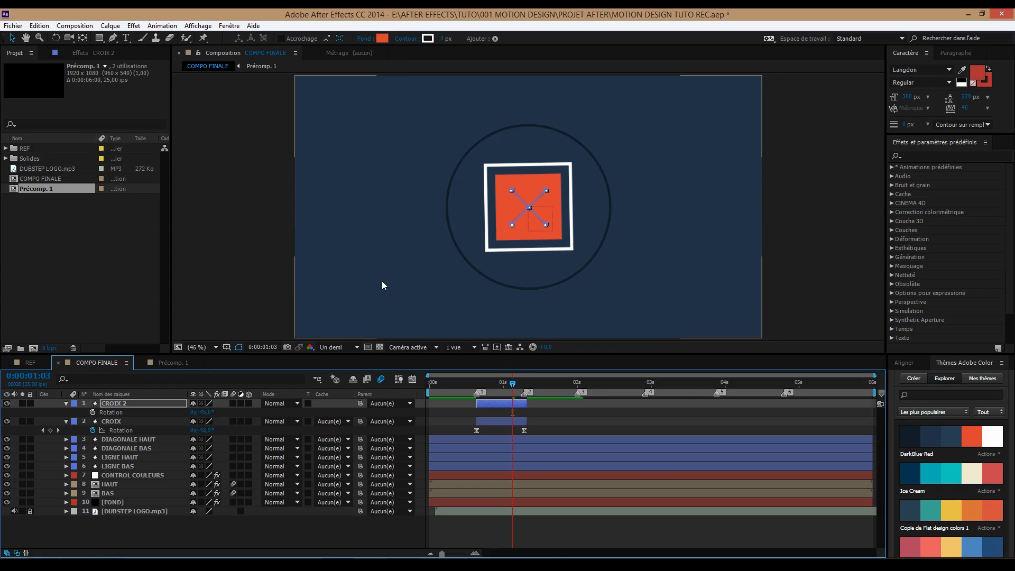
click(526, 212)
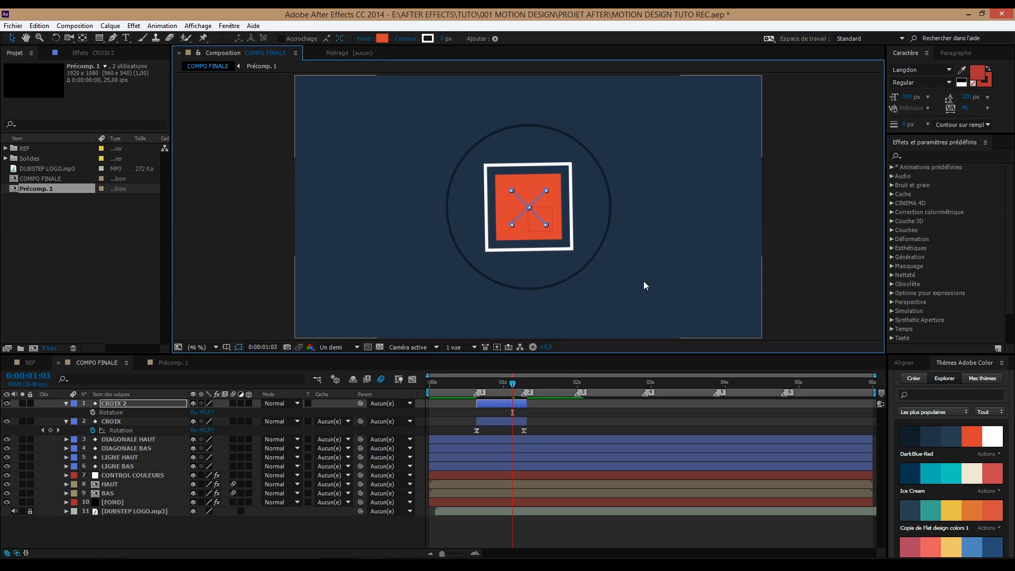
drag(529, 208, 537, 222)
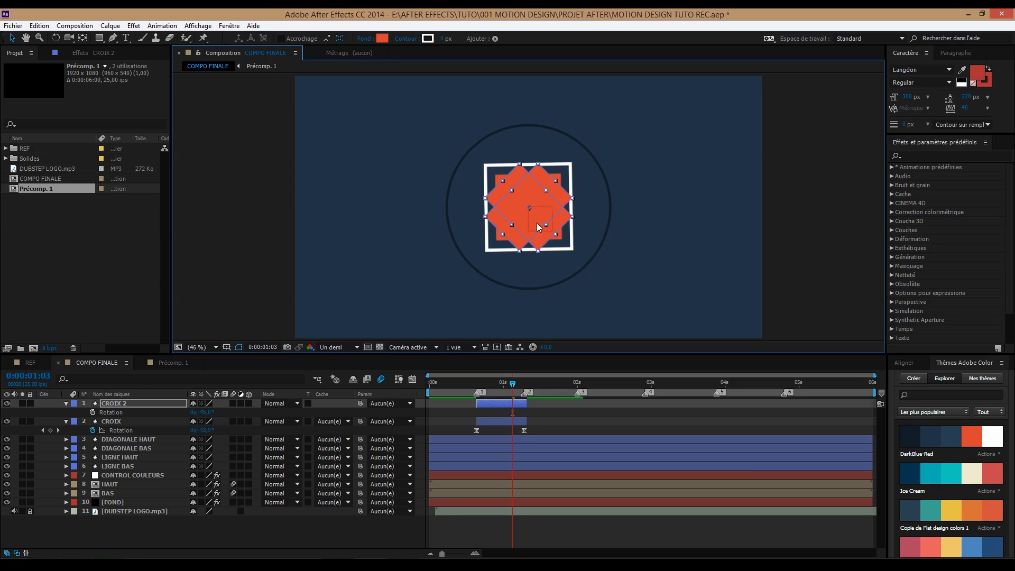
key(ctrl+z)
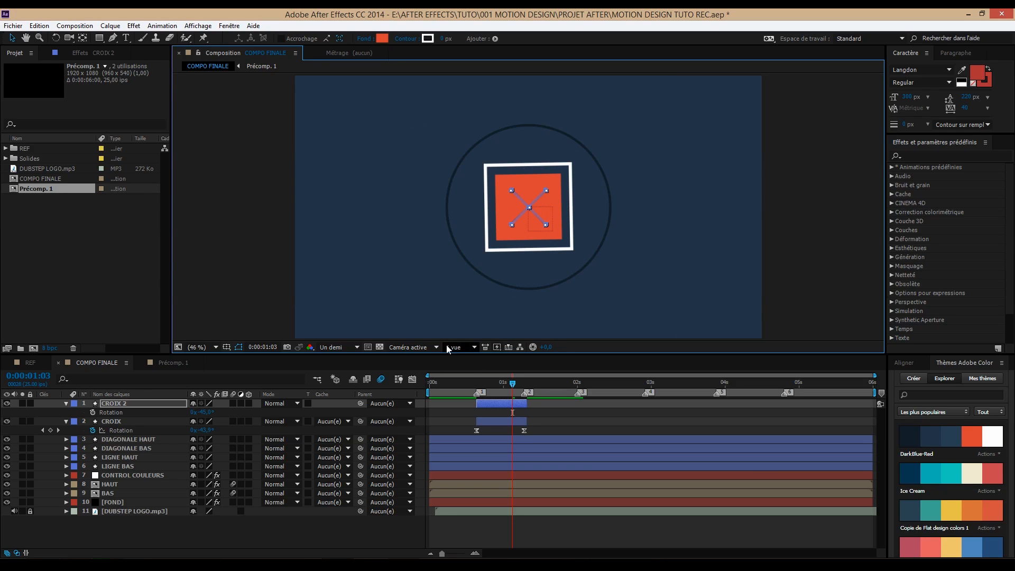
- Create a null object layer and rename it CONTROL CROIX
click(110, 25)
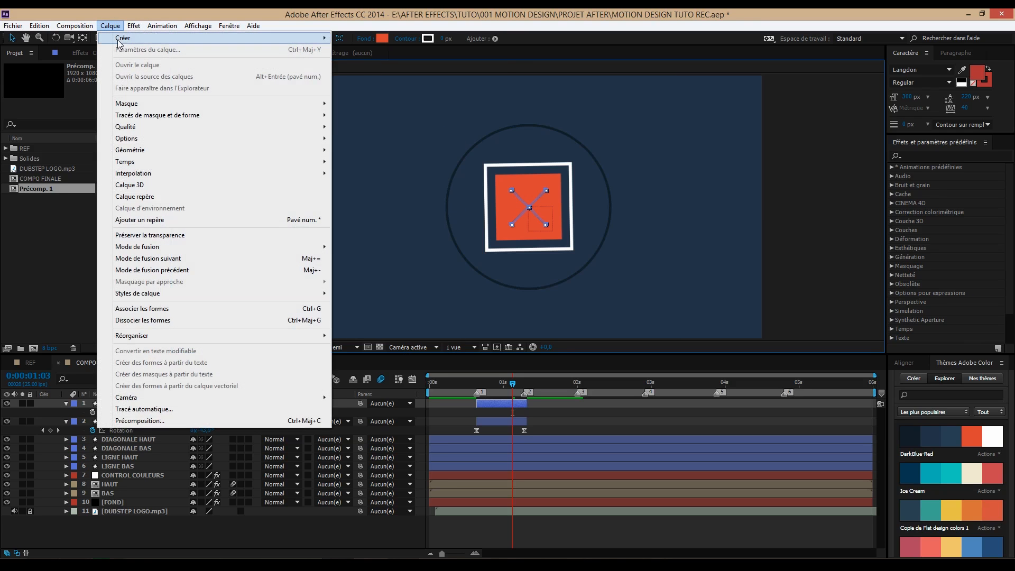
mouse_move(121, 38)
click(365, 83)
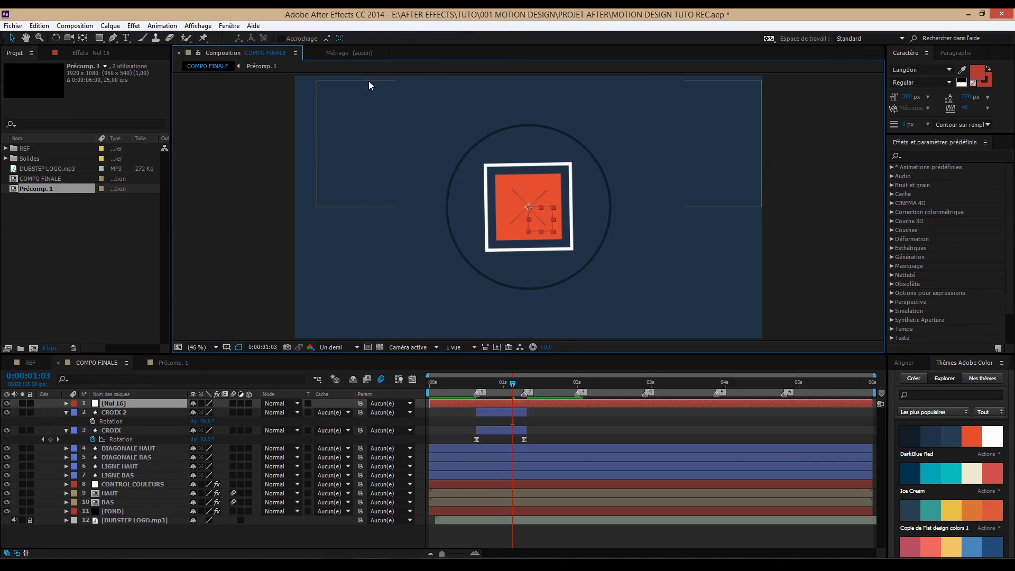
click(133, 405)
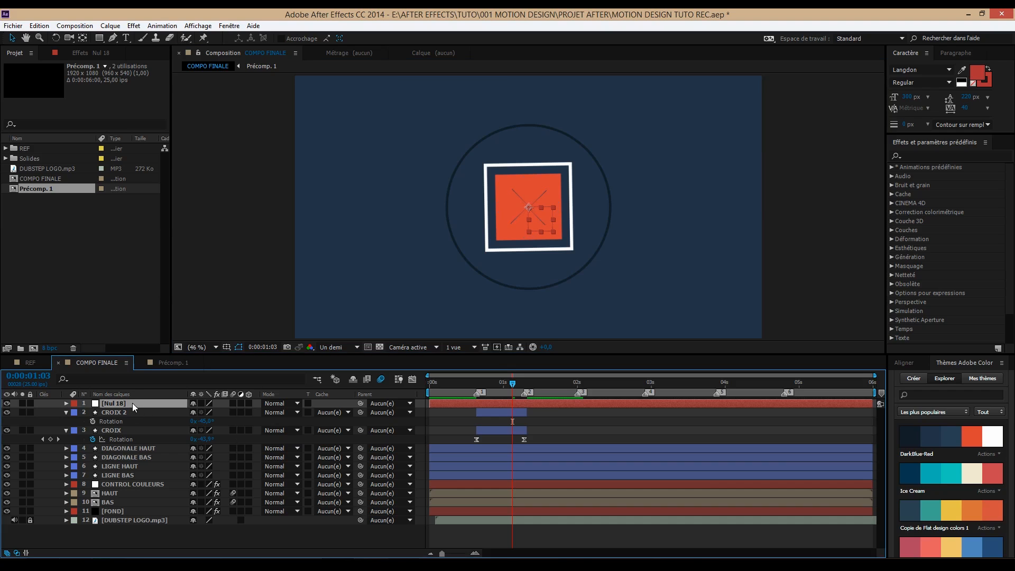
key(Return)
text(C)
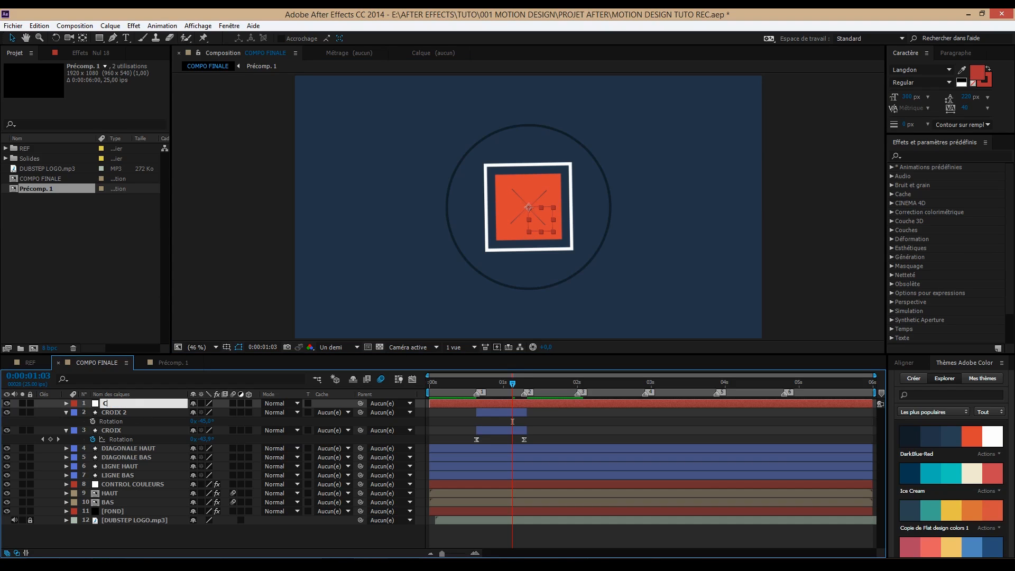
text(ONTROL CROIX)
key(Return)
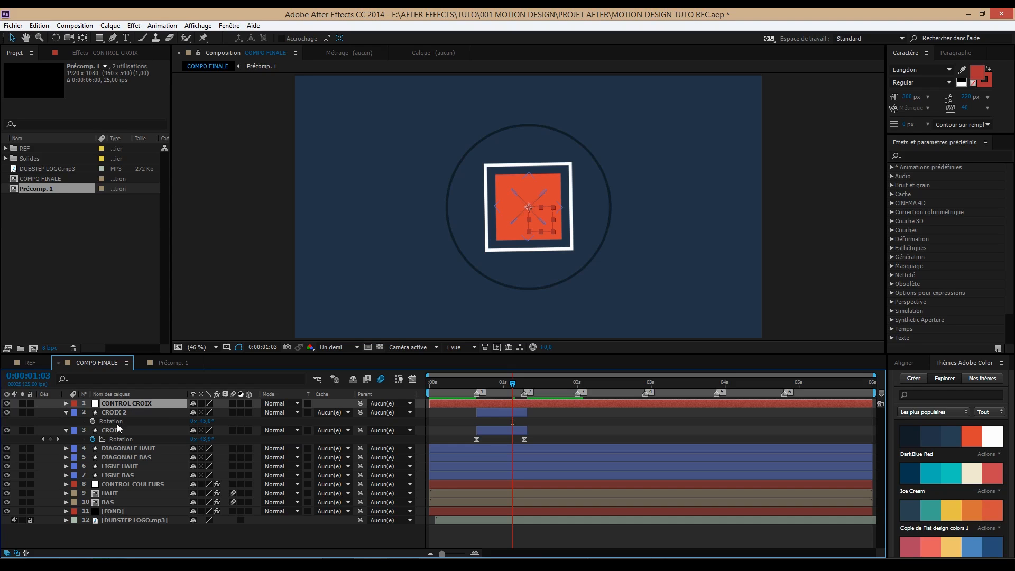
- Parent the CROIX 2 layer to CONTROL CROIX and move the null below and right of the square, to about 1499, 764
click(113, 413)
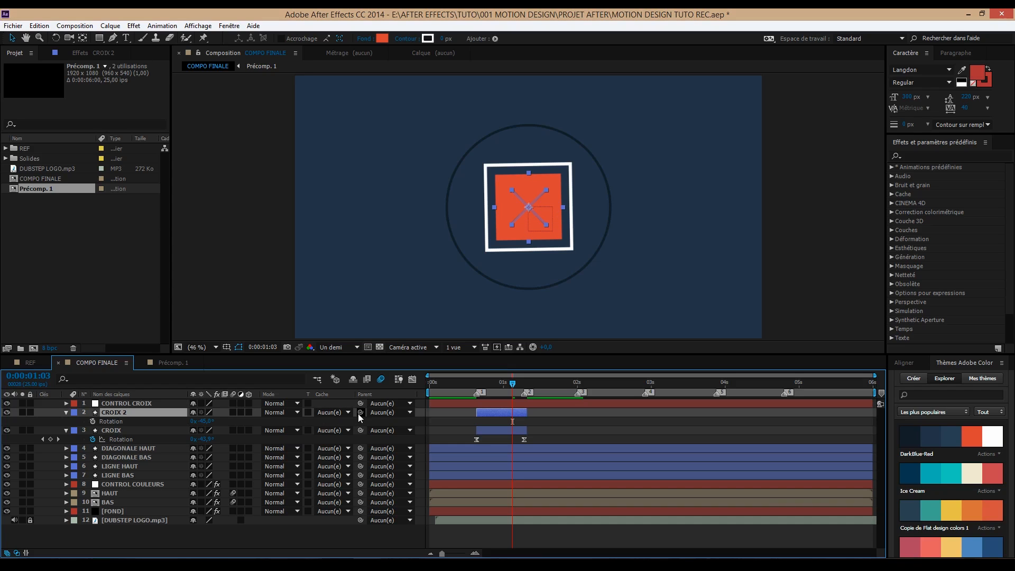
drag(362, 412, 129, 402)
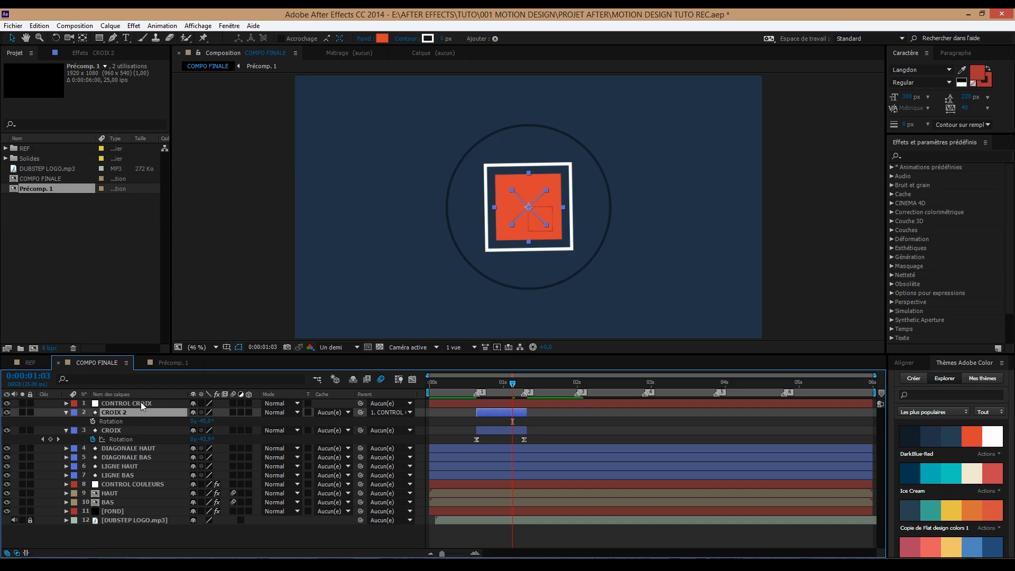
click(140, 403)
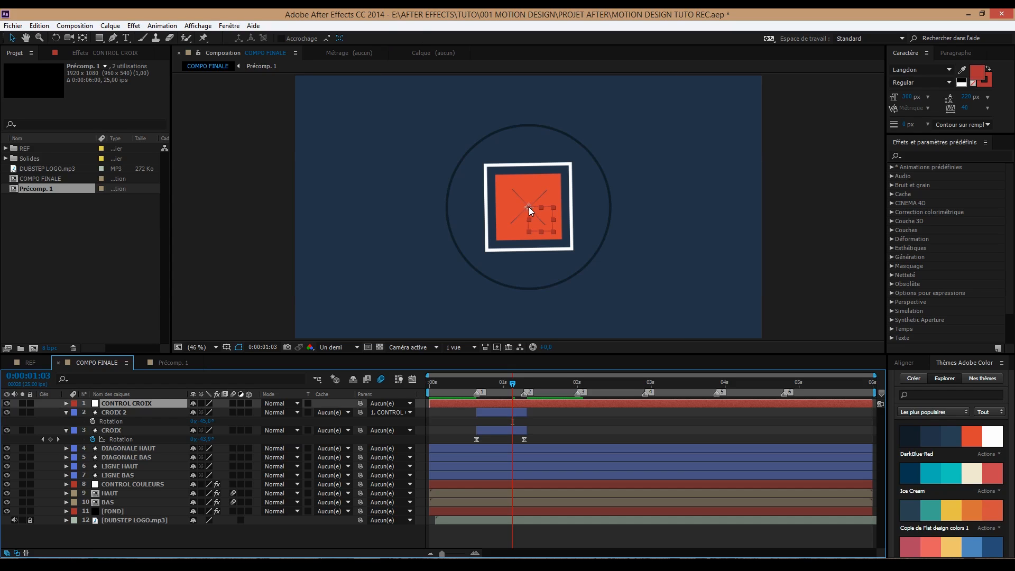
drag(538, 213, 662, 264)
- At 0:00:00:18, set CONTROL CROIX's scale to 40% and add starting keyframes for its scale and position
drag(509, 383, 483, 392)
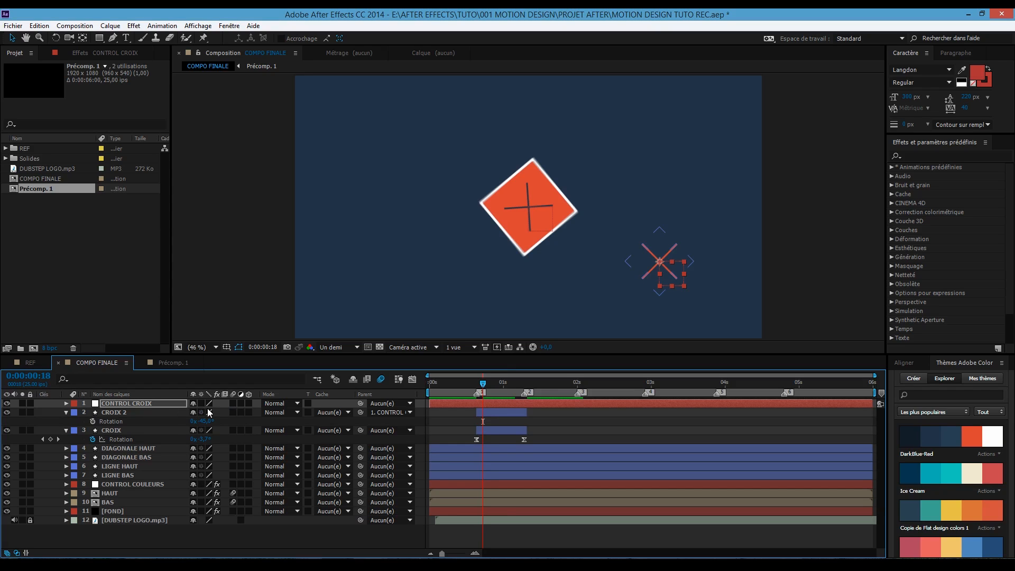
key(s)
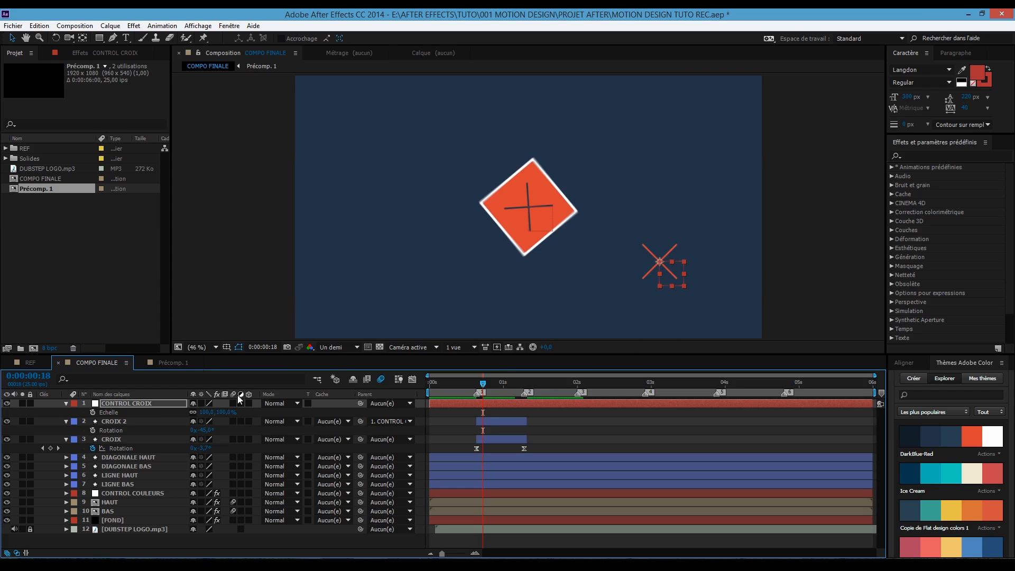
click(204, 412)
text(40)
key(Return)
click(93, 413)
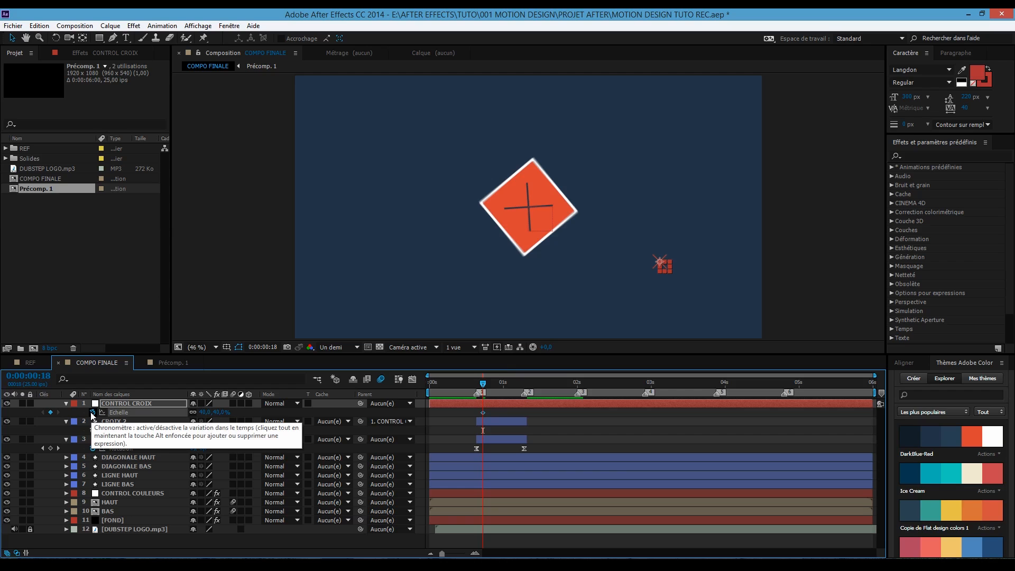
key(shift+p)
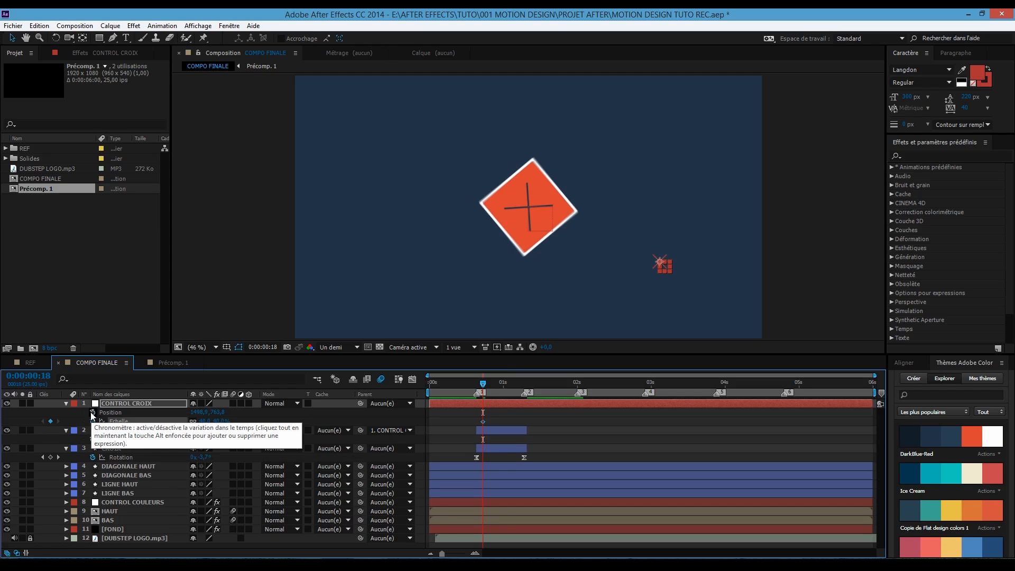
click(92, 413)
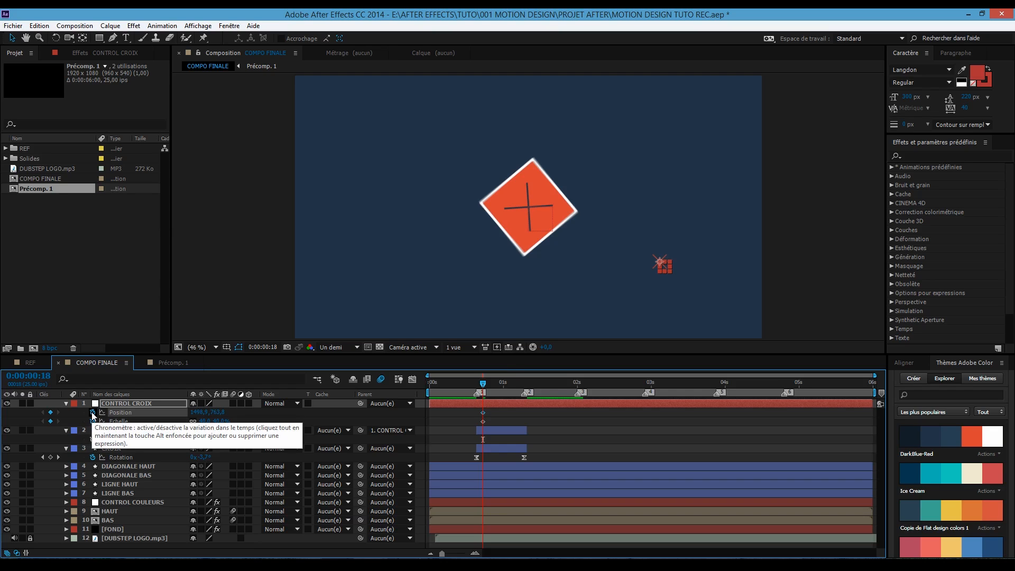
- Trim the start of the CROIX 2 layer to 0:00:00:18 so it begins at CONTROL CROIX's first keyframes
click(122, 431)
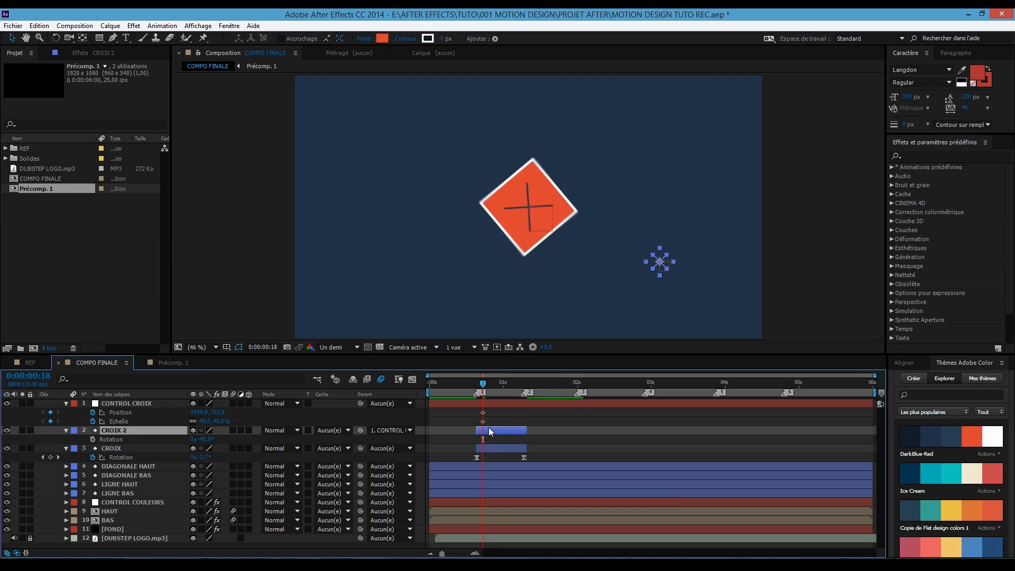
drag(476, 431, 480, 433)
click(480, 386)
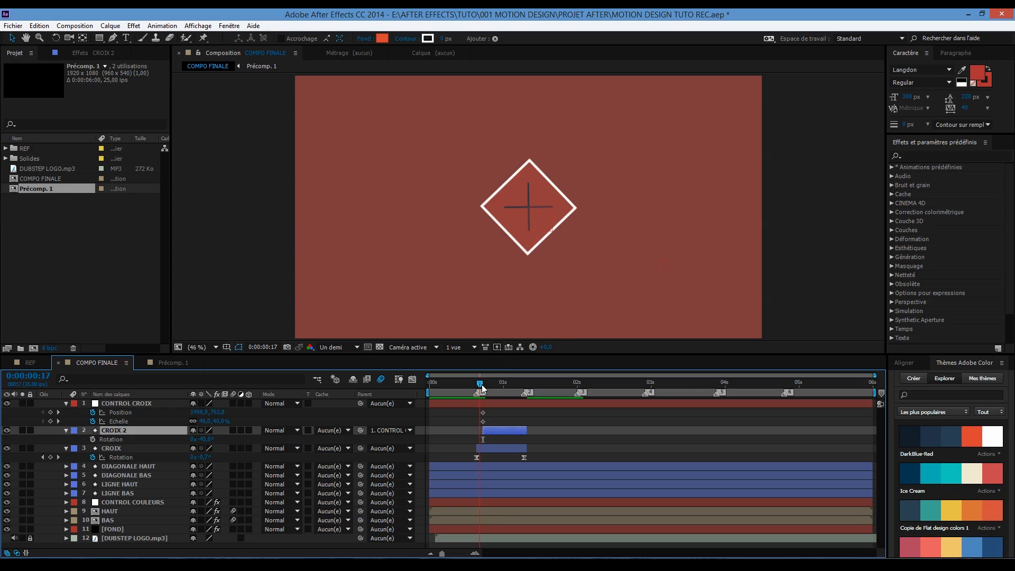
click(484, 387)
click(503, 410)
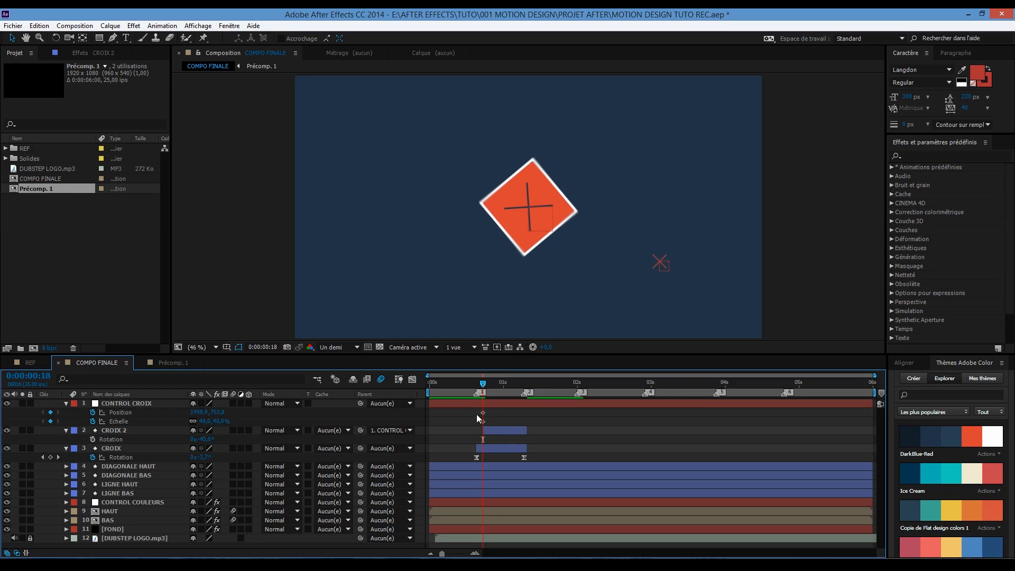
drag(490, 387, 498, 387)
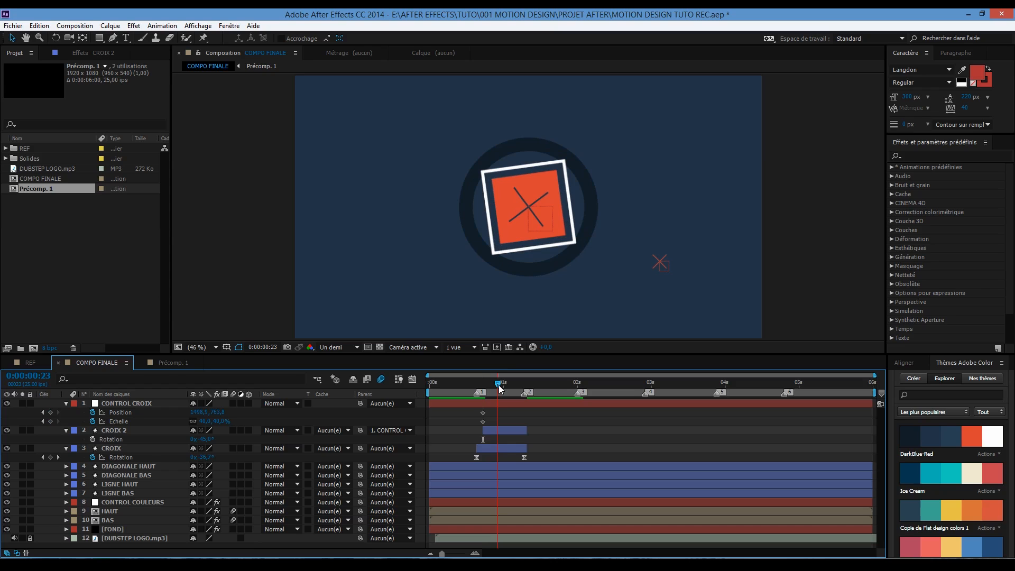
click(132, 402)
drag(660, 264, 648, 128)
mouse_move(498, 384)
mouse_down()
mouse_move(476, 394)
mouse_move(497, 393)
mouse_up()
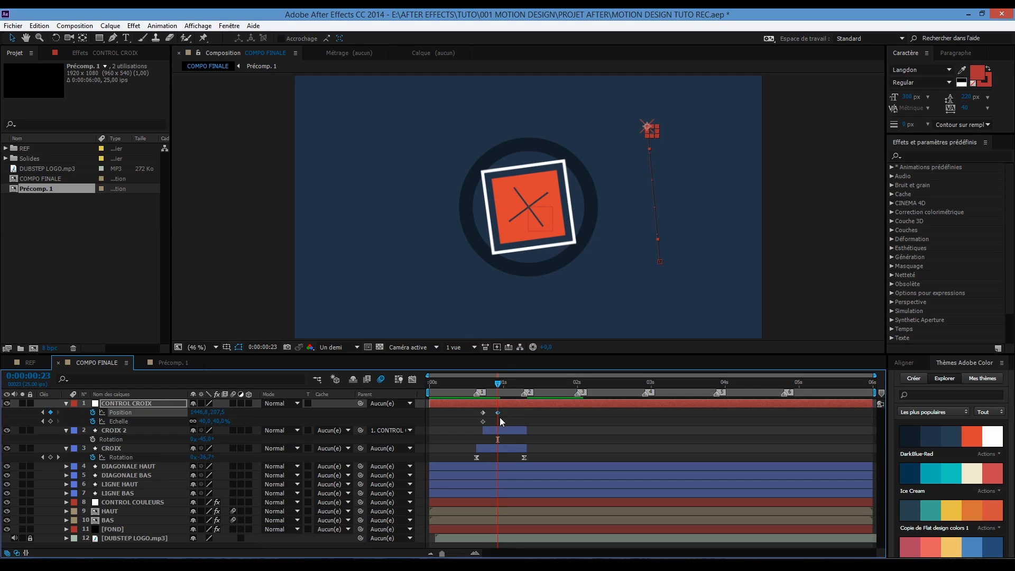
key(Delete)
- Convert CONTROL CROIX's position and scale keyframes at 0:00:00:18 to hold keyframes
drag(491, 421, 474, 409)
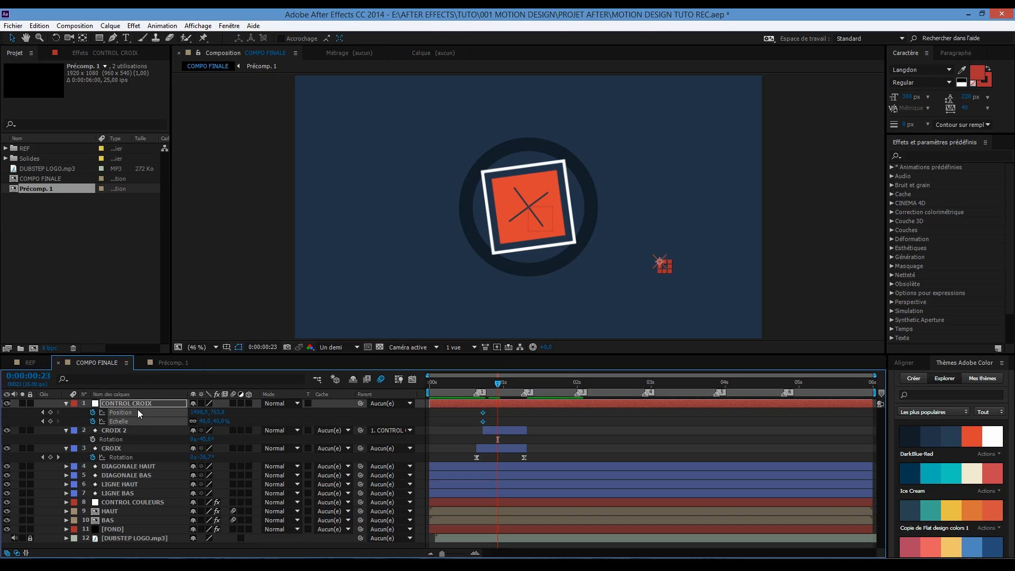
right_click(483, 414)
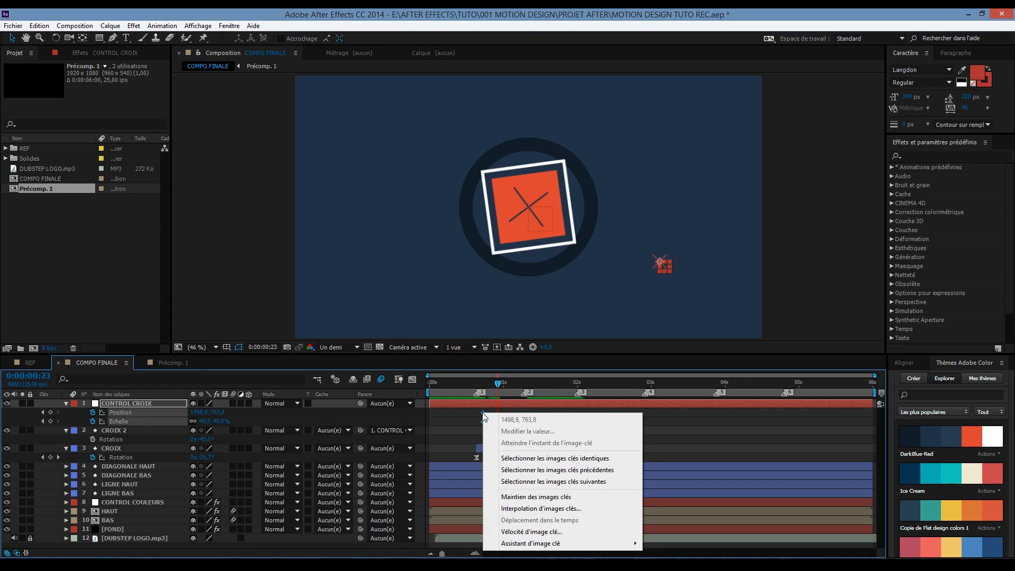
click(511, 502)
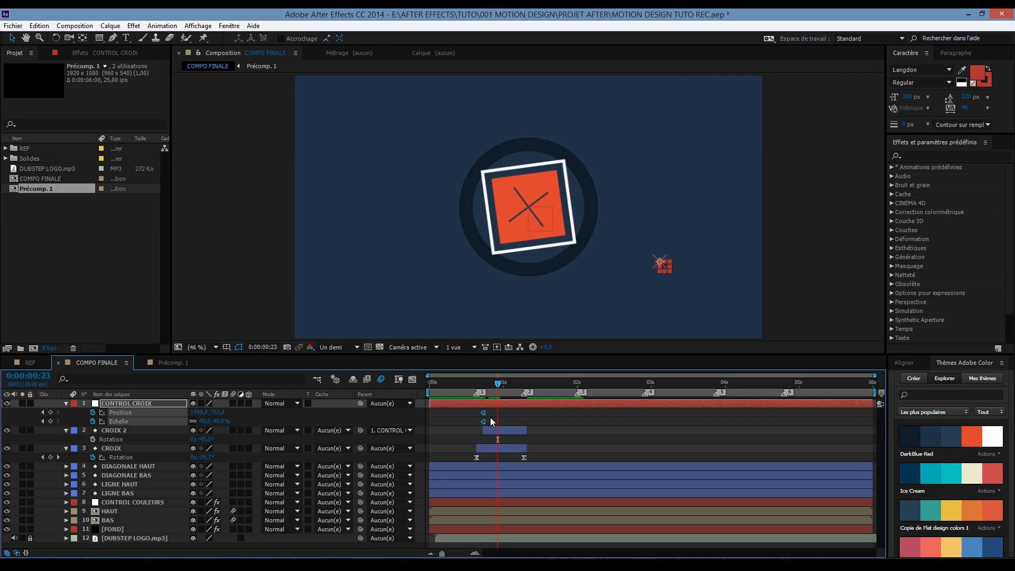
drag(661, 265, 660, 148)
mouse_move(489, 394)
mouse_down()
mouse_move(500, 385)
mouse_move(483, 391)
mouse_up()
key(Delete)
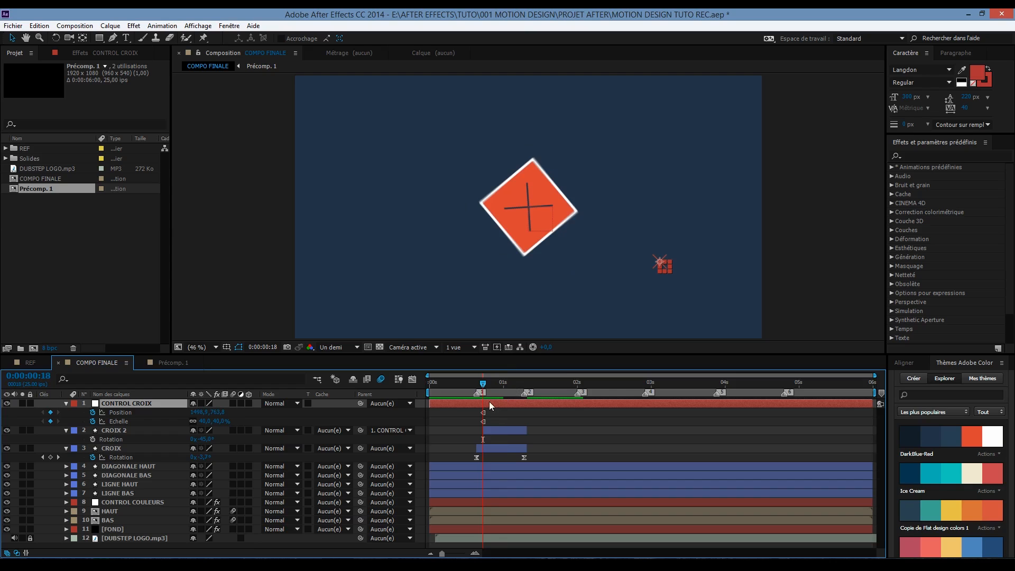
- At 0:00:00:19, move CONTROL CROIX above and right of the square, to about 1447, 290, and set its scale to 200%
key(Page_Down)
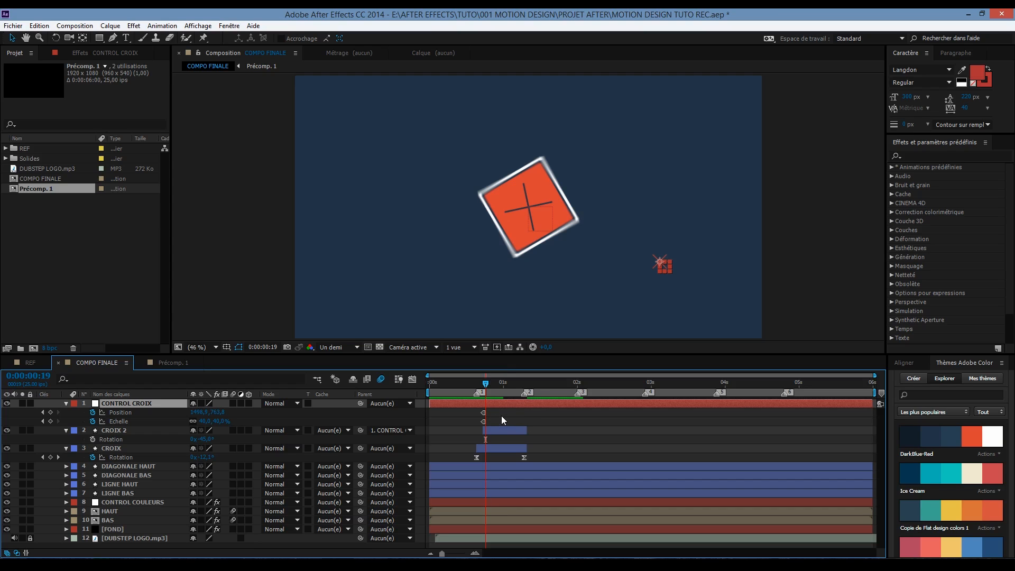
key(Page_Up)
key(Page_Down)
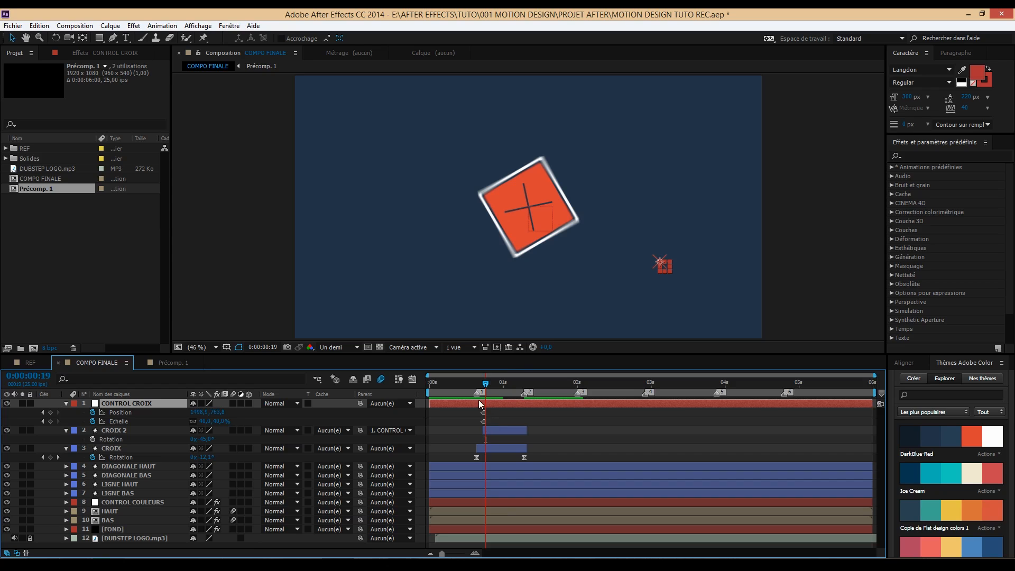
drag(661, 263, 647, 145)
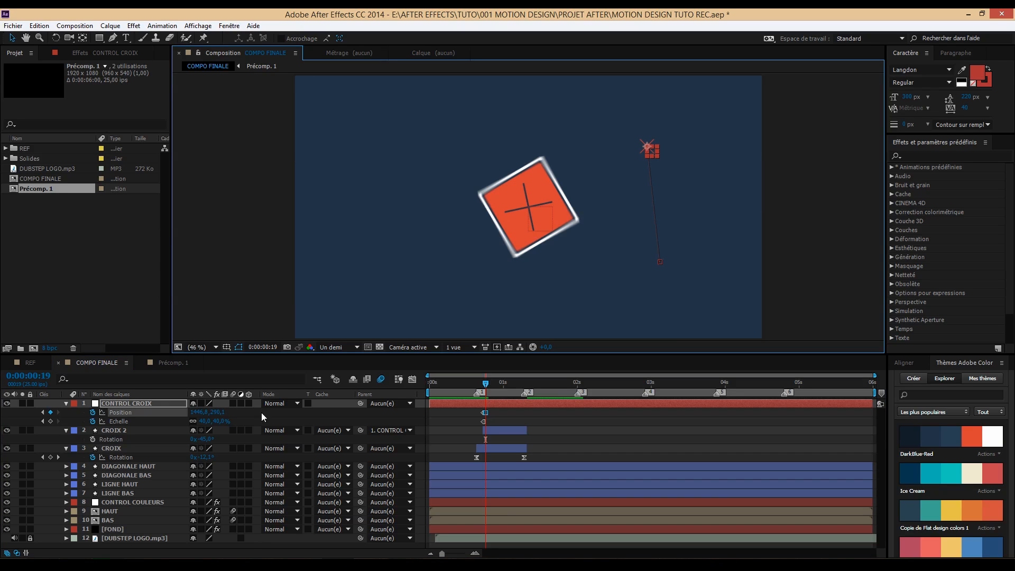
click(206, 422)
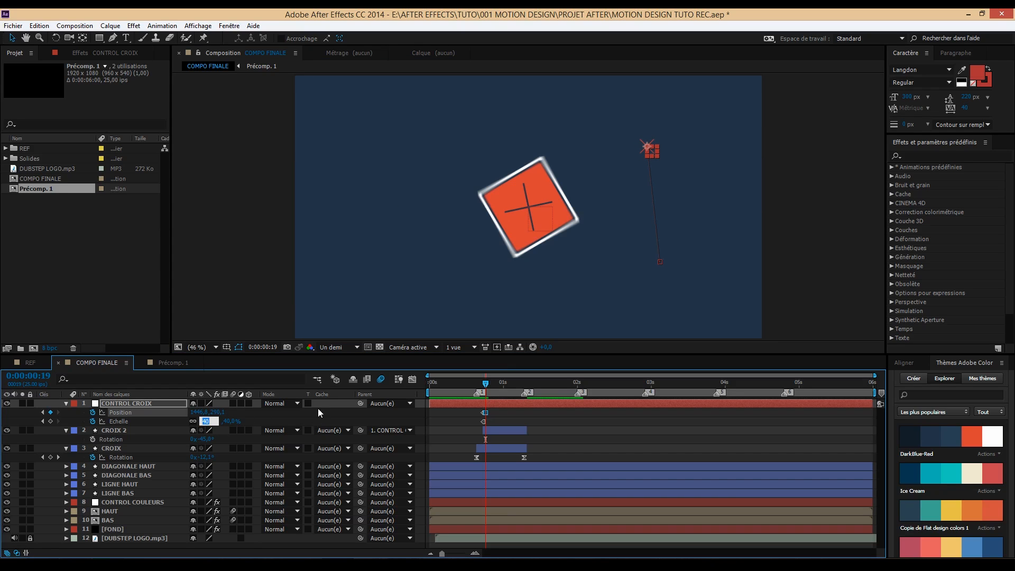
text(200)
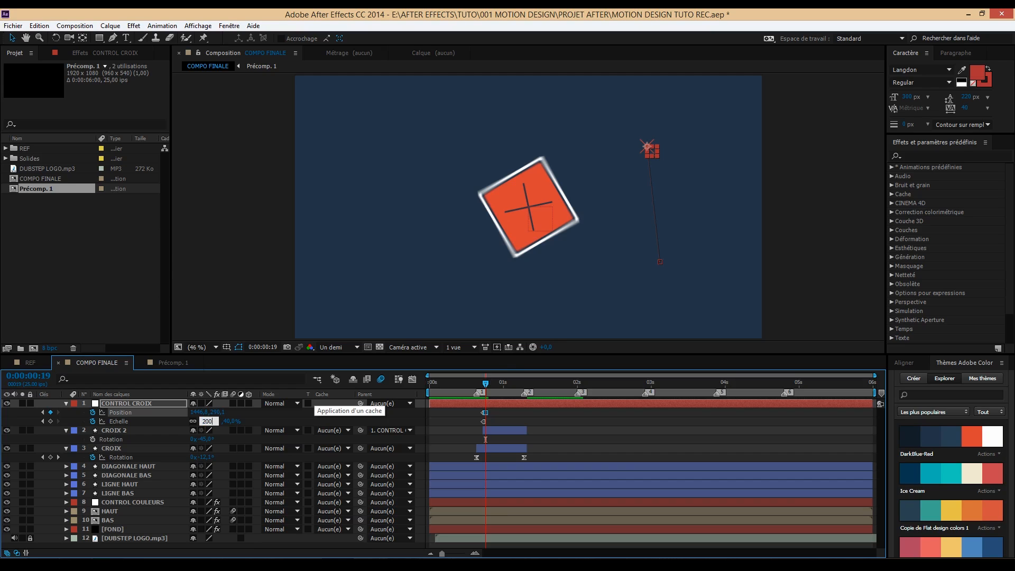
key(Return)
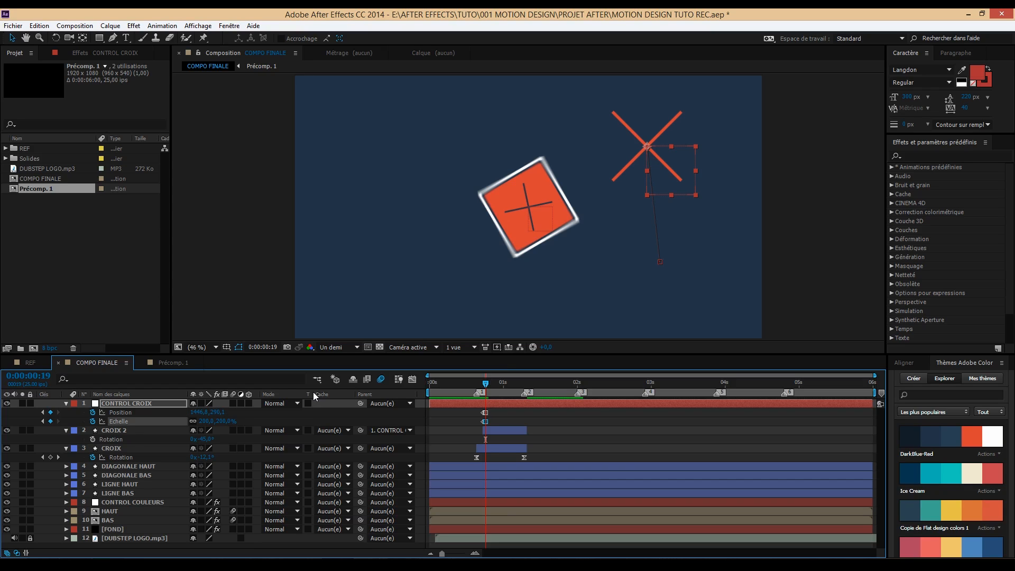
- At 0:00:00:20, move CONTROL CROIX below and left of the square, to about 527, 798, and set its scale to 90%
key(Page_Down)
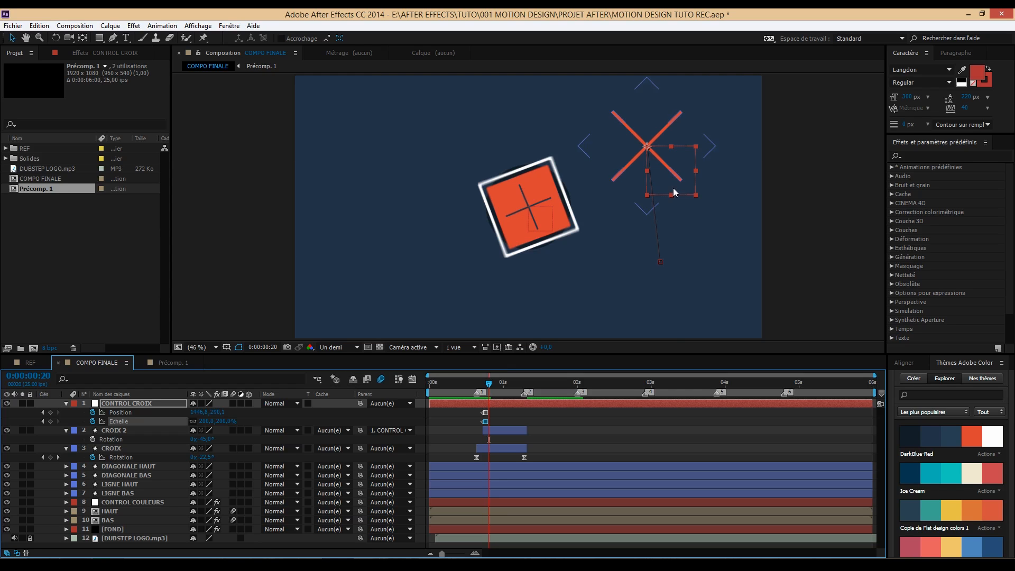
drag(647, 149, 426, 272)
click(207, 421)
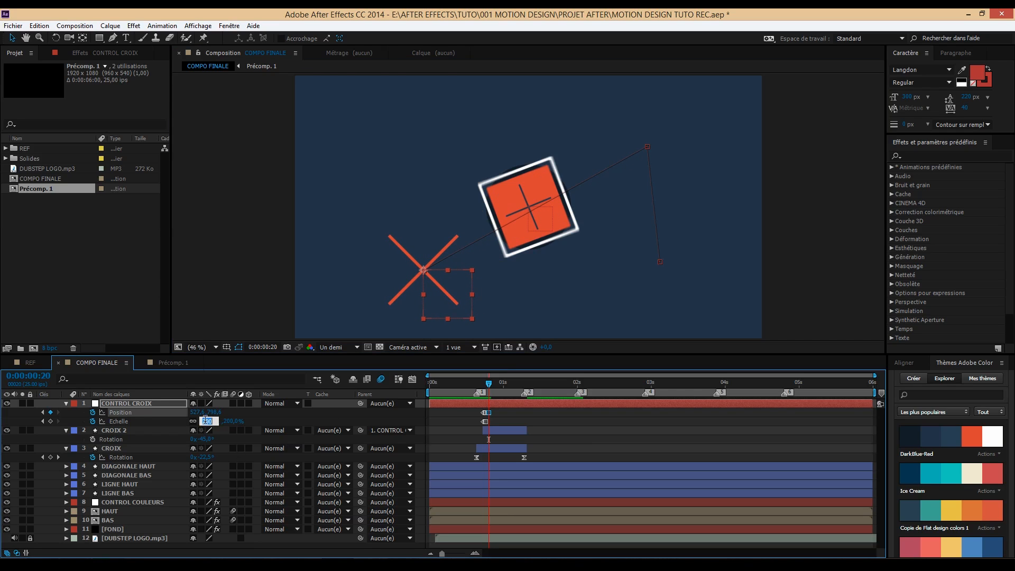
text(90)
key(Return)
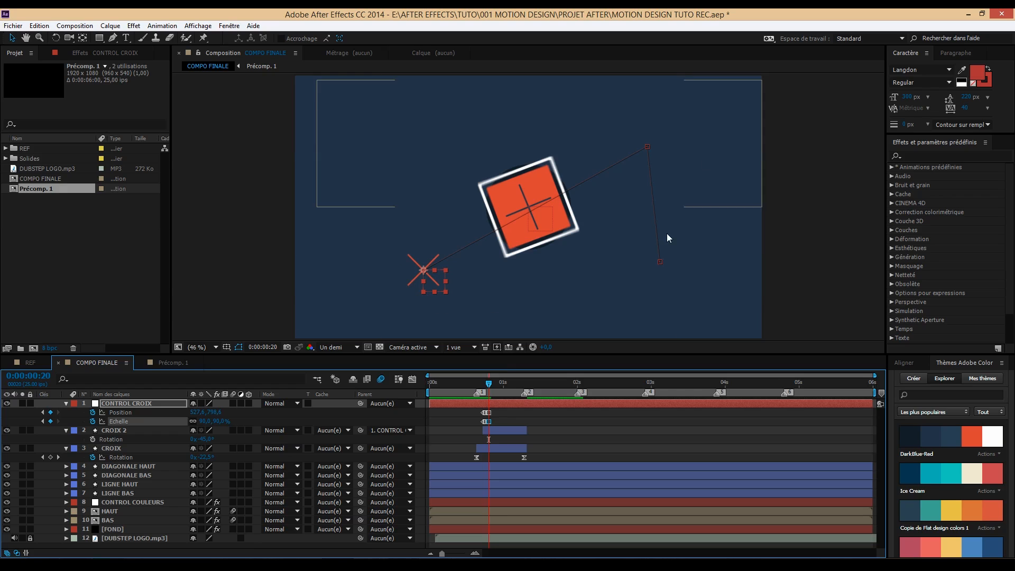
- At 0:00:00:22, move CONTROL CROIX above and left of the square and set its scale to 150%
click(424, 272)
key(Page_Down)
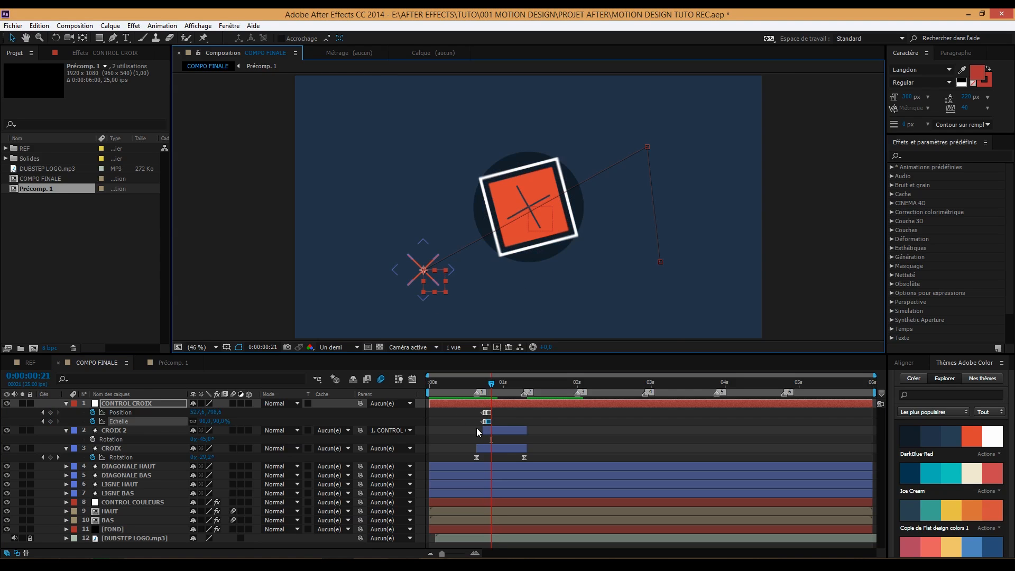
key(Page_Down)
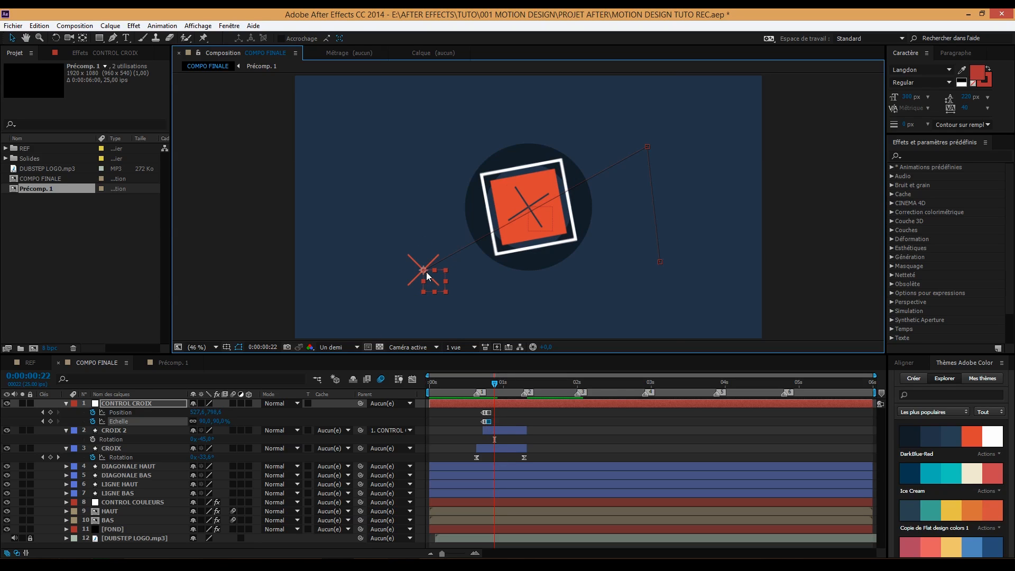
drag(425, 271, 419, 238)
drag(415, 166, 410, 144)
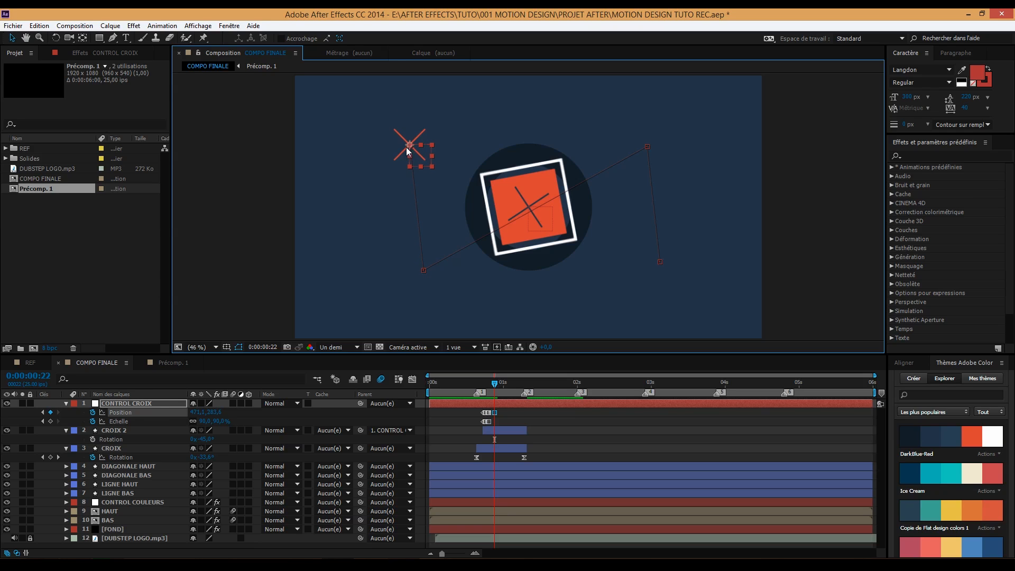
click(204, 422)
text(150)
key(Return)
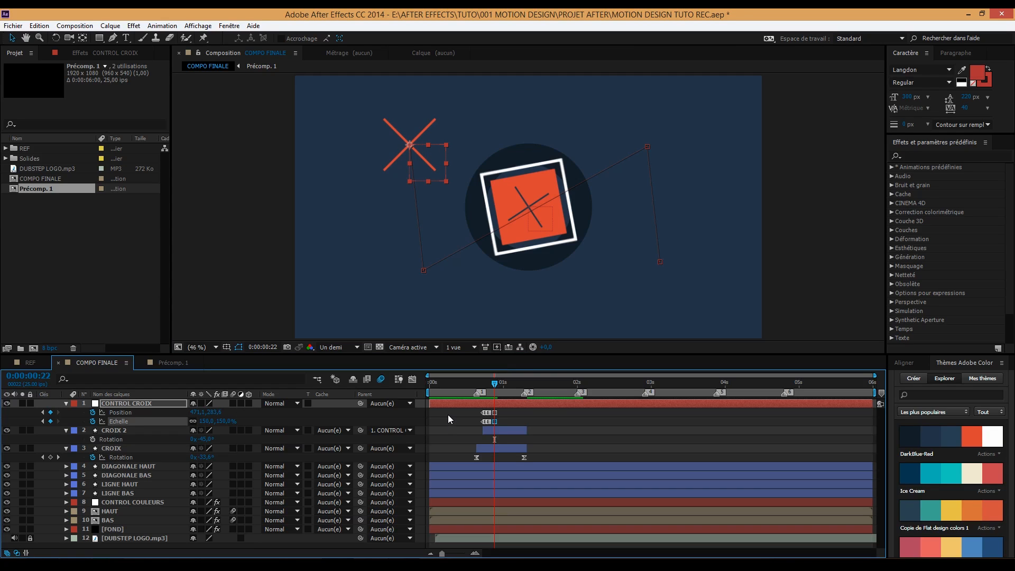
- At 0:00:00:24, move CONTROL CROIX below and right of the square, to about 1477, 798, and set its scale to 50%
key(Page_Down)
key(Page_Down)
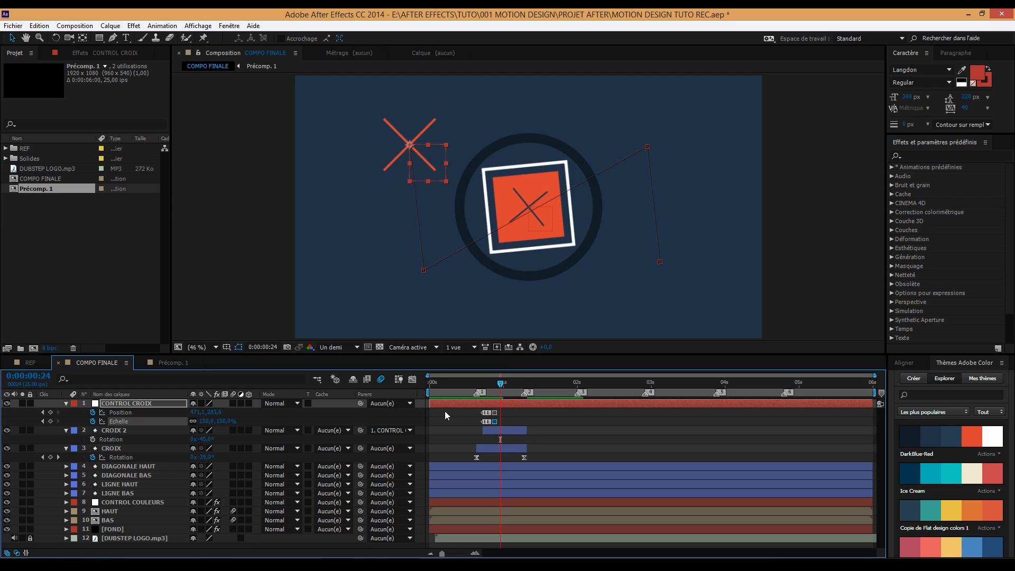
drag(408, 143, 655, 273)
click(207, 421)
text(50)
key(Return)
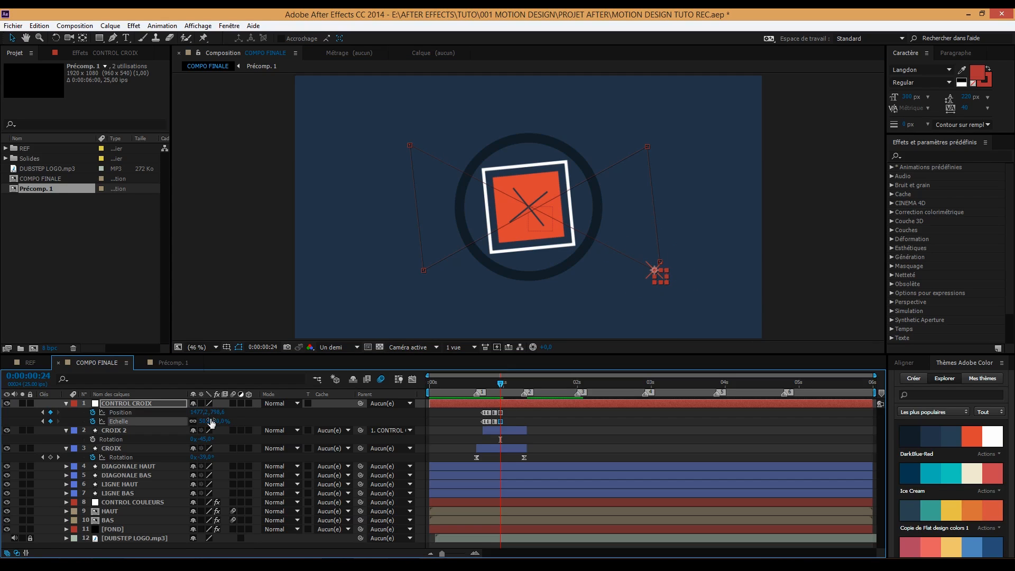
- At 0:00:01:01, reset CONTROL CROIX's position to the composition centre and set its scale to 400%
key(Page_Up)
key(Page_Up)
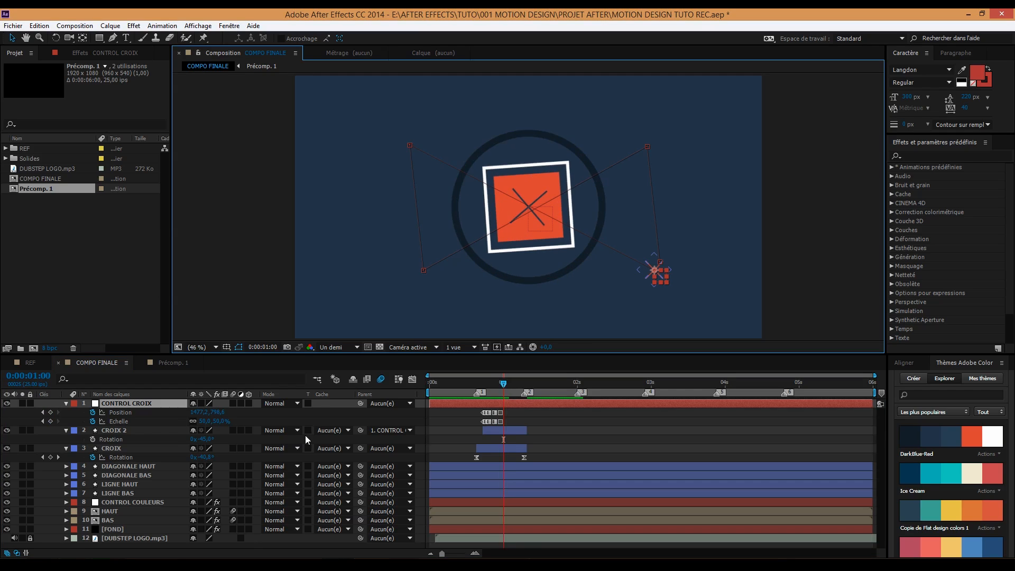
key(Page_Down)
key(Page_Down)
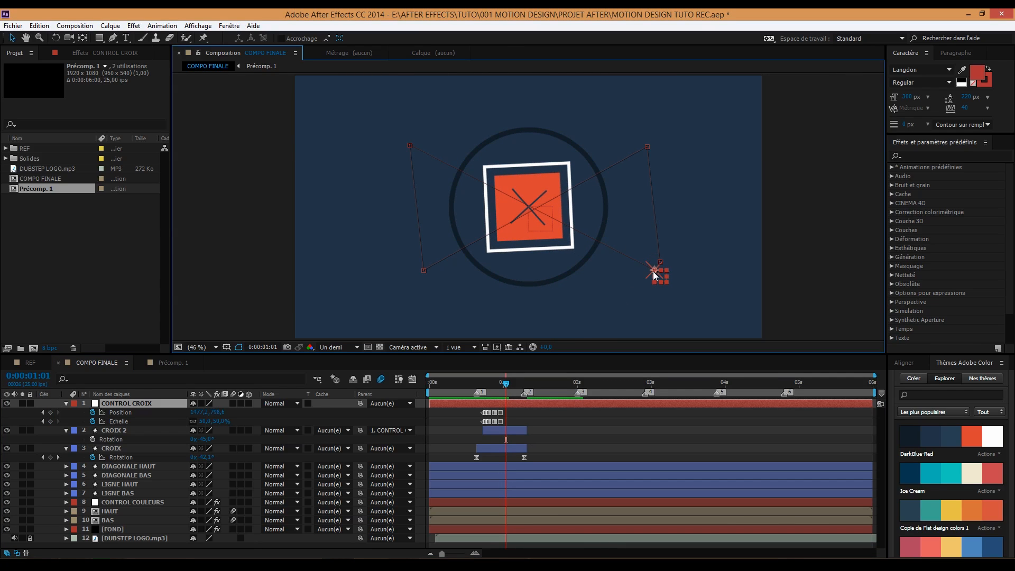
right_click(122, 414)
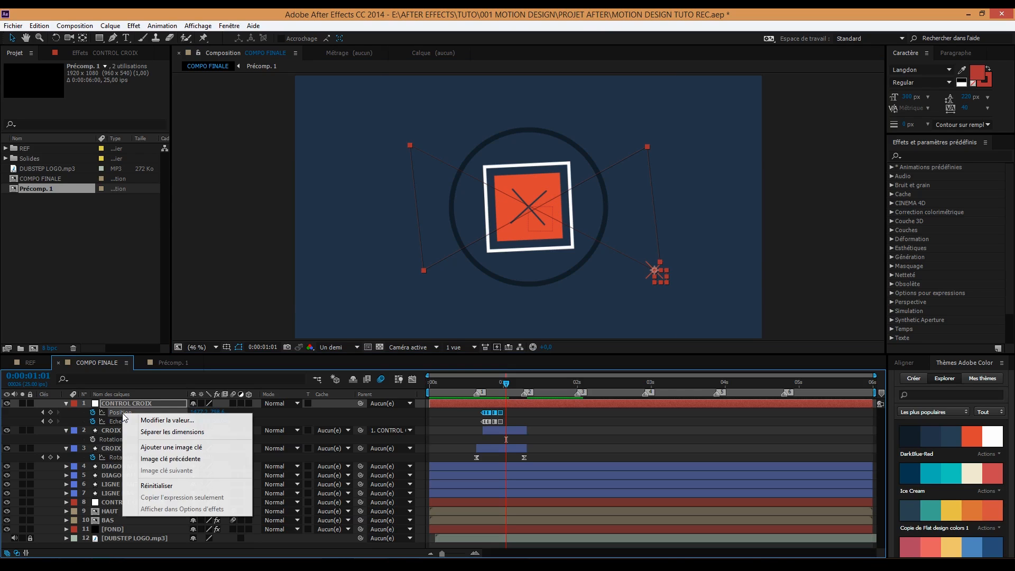
click(156, 485)
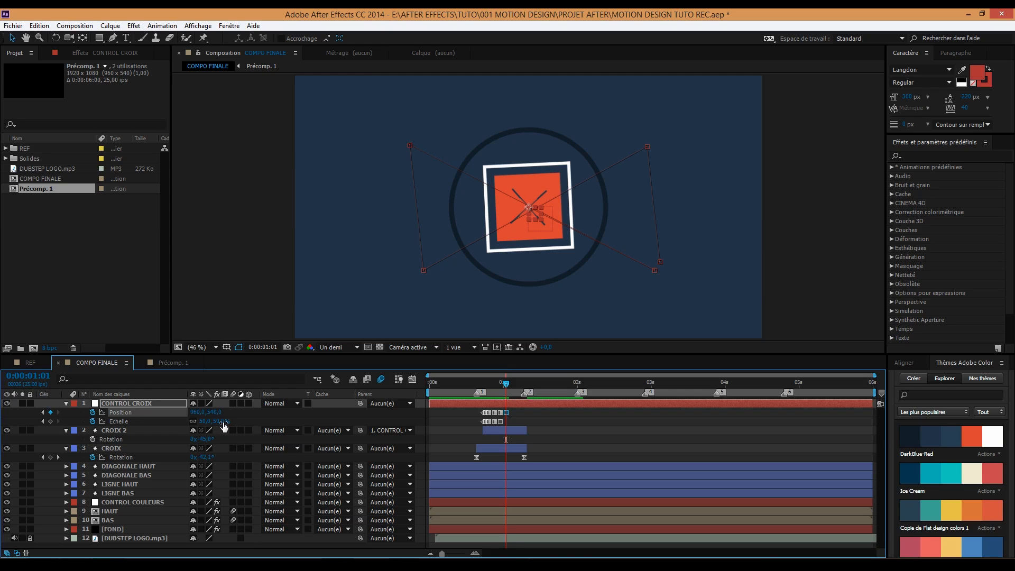
click(220, 421)
text(400)
key(Return)
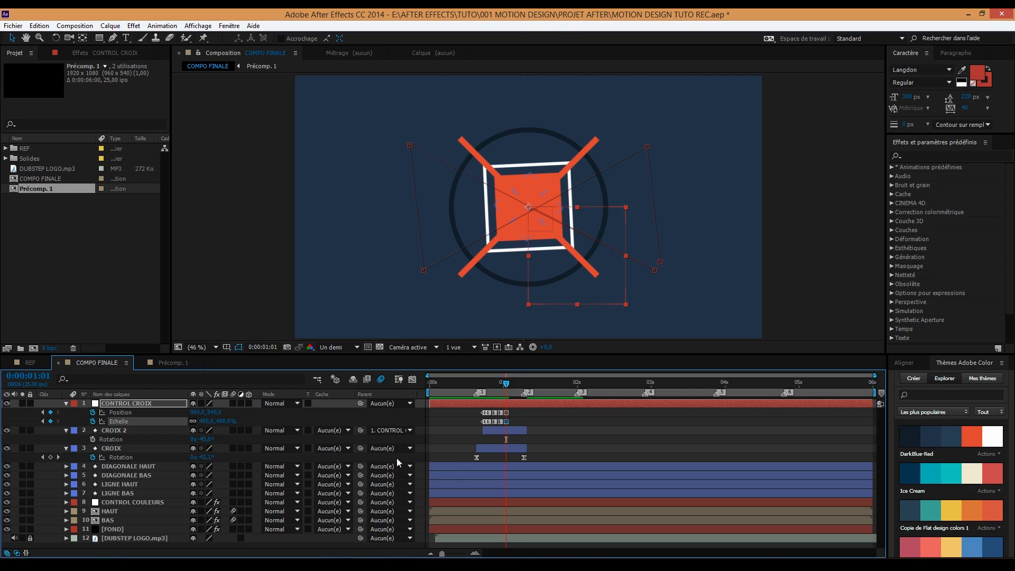
- Play the animation and examine frame by frame how the enlarged cross ends around 0:00:01:07
click(415, 457)
key(space)
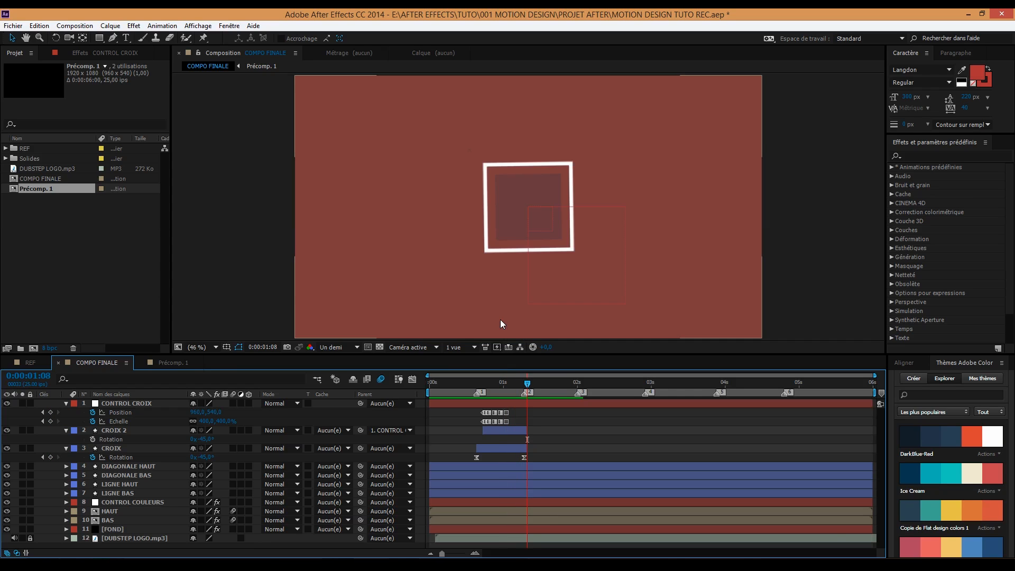
key(Page_Up)
key(Page_Up)
key(Page_Up)
key(Page_Up)
key(Page_Up)
key(Page_Up)
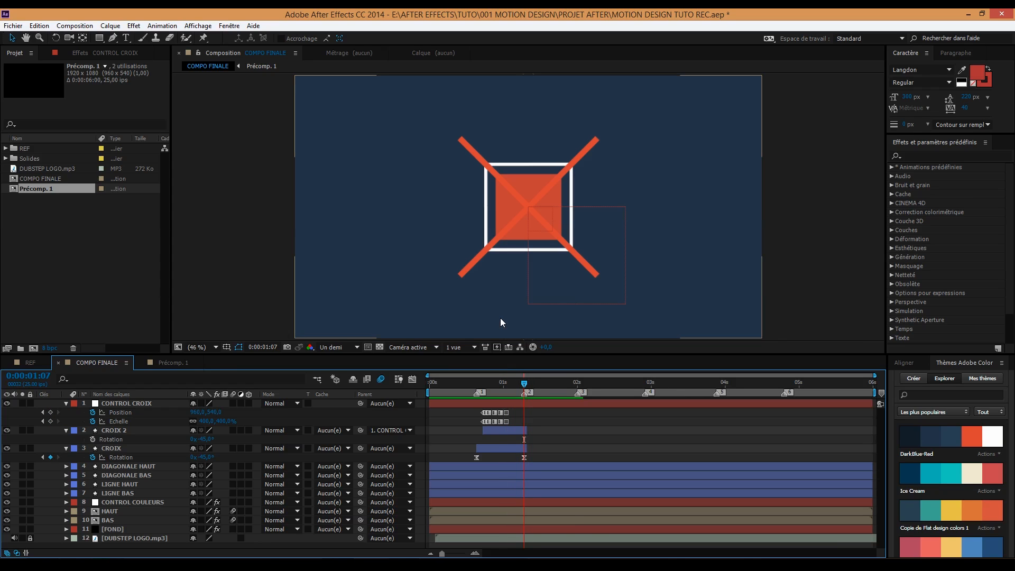
key(Page_Down)
key(Page_Down)
key(Page_Down)
key(Page_Down)
key(Page_Down)
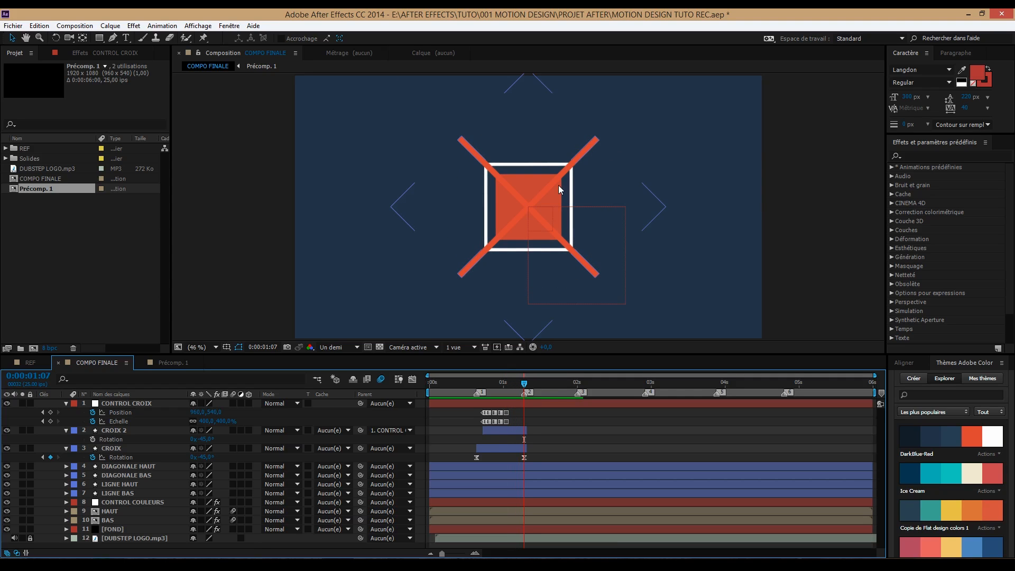
- Trim the end of the CROIX 2 layer to 0:00:01:06
key(Page_Down)
key(Page_Up)
key(Page_Up)
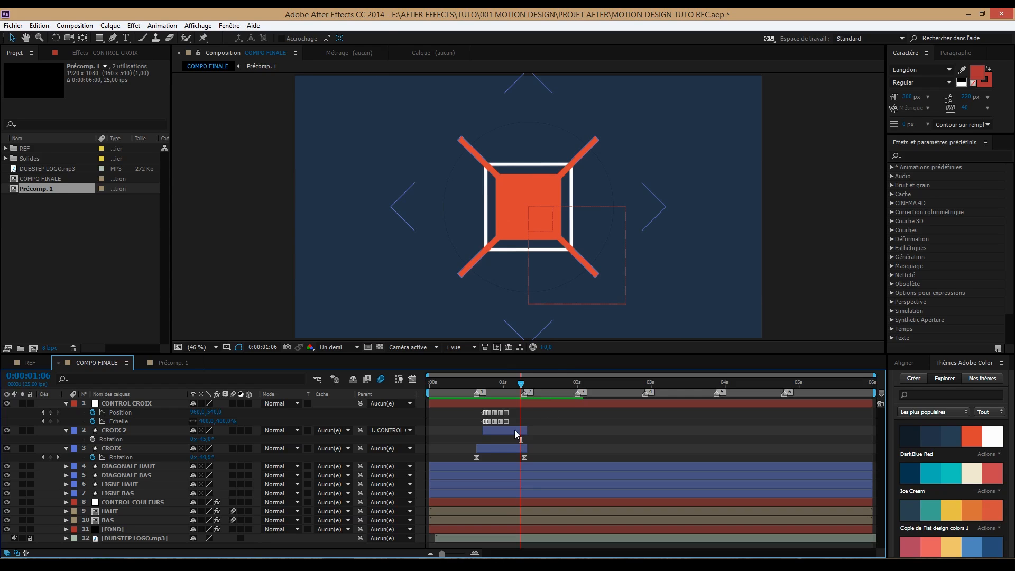
click(516, 431)
key(alt+bracketright)
key(Page_Down)
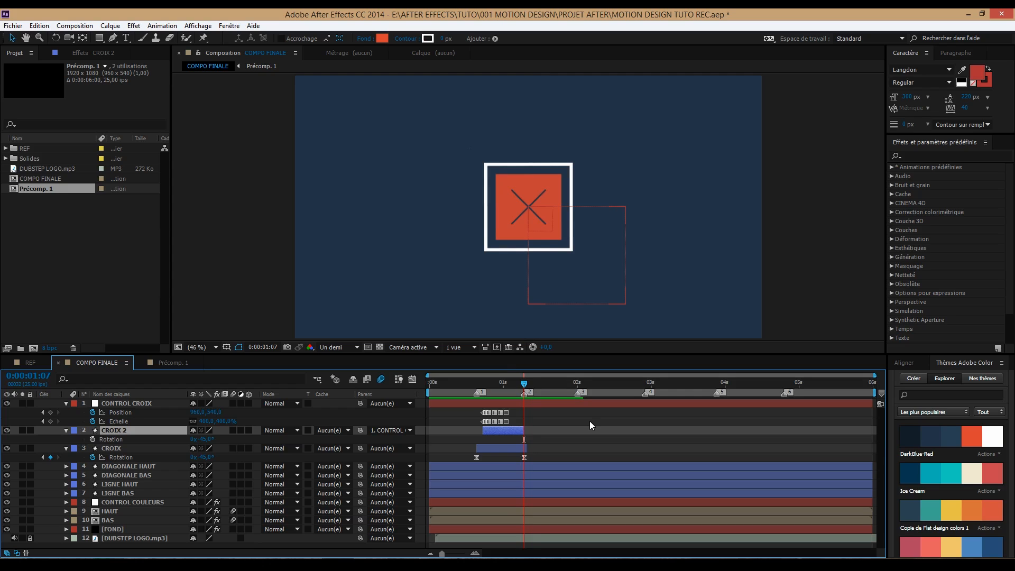
click(589, 421)
- Save the project and preview COMPO FINALE from its first frame
drag(522, 385, 403, 386)
key(ctrl+s)
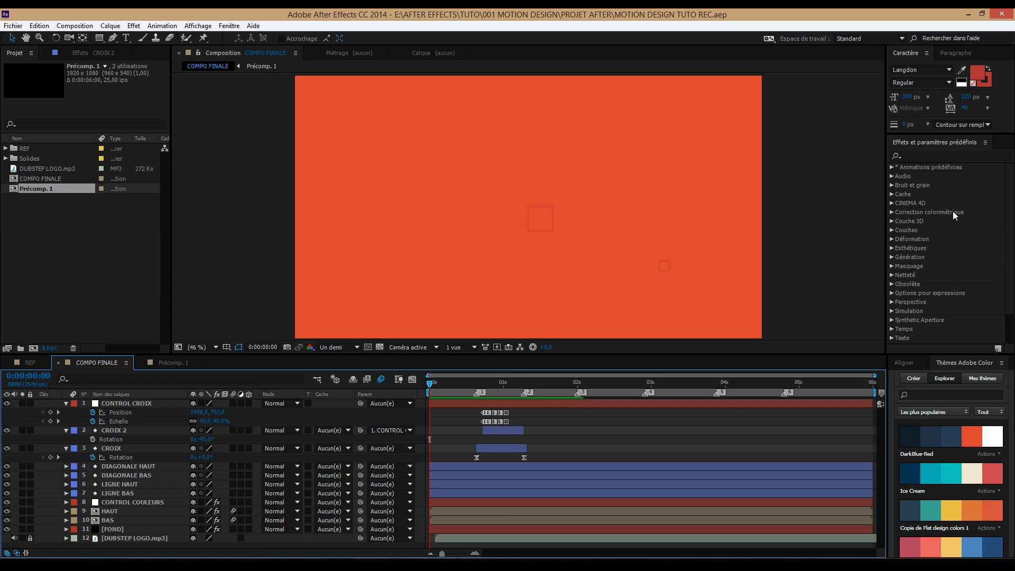
key(space)
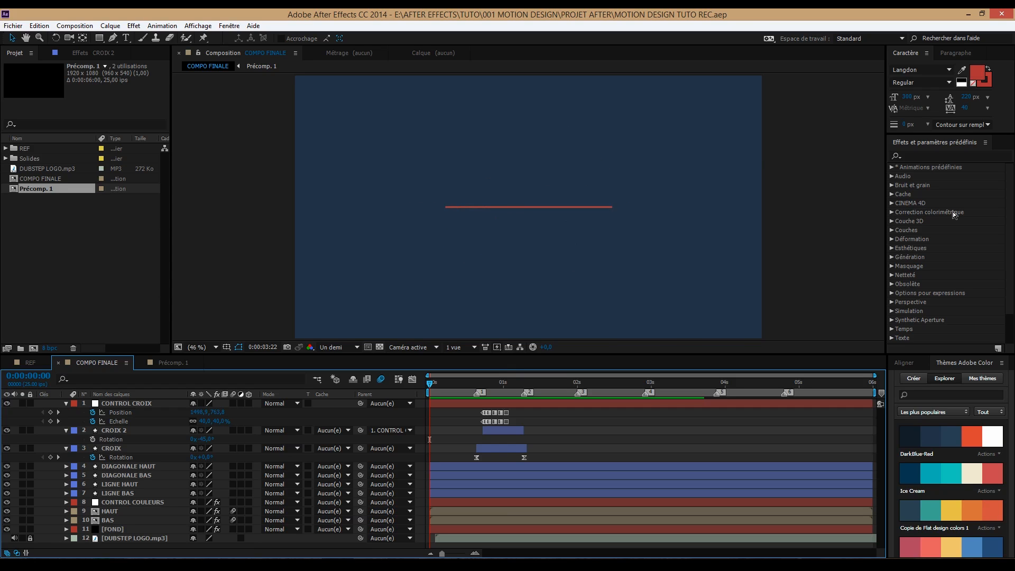